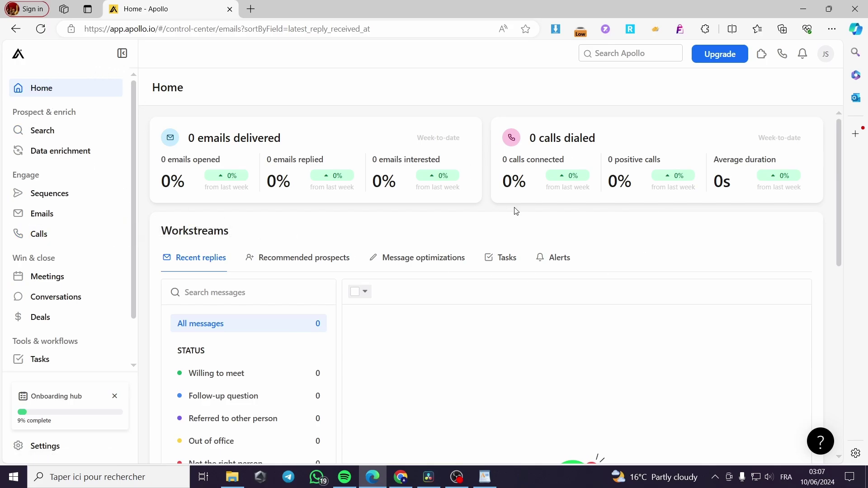
Go to Sequences and open the Create a sequence dialog with its creation options.
scroll(565, 226, "down", 8)
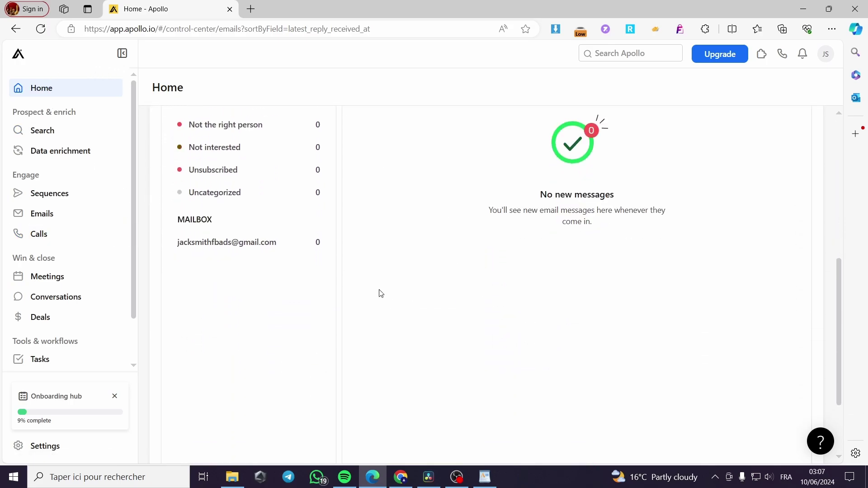
scroll(359, 292, "up", 8)
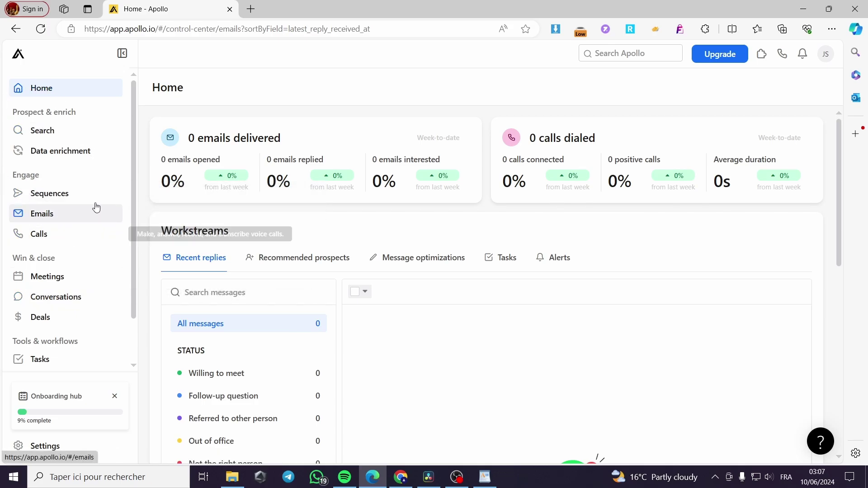
left_click(51, 200)
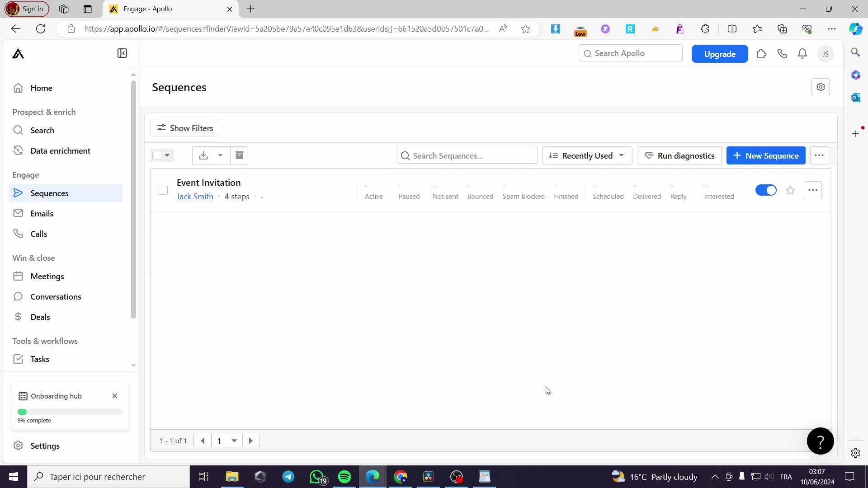
left_click(758, 159)
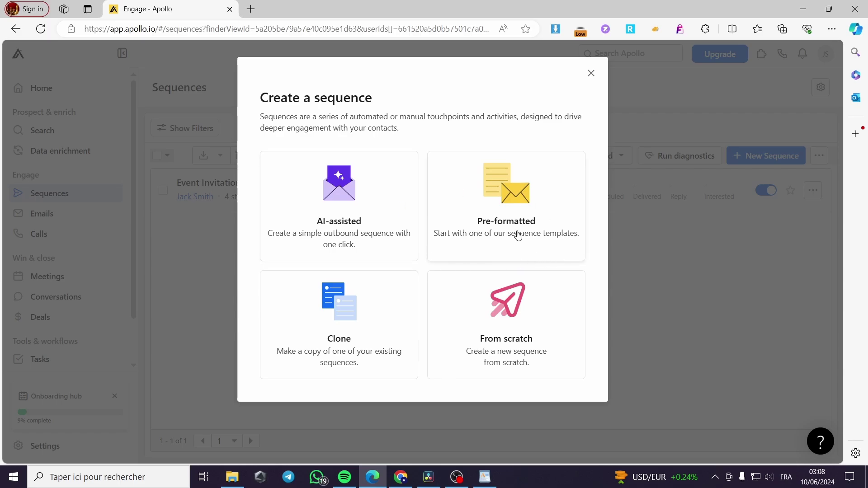
Open the Pre-formatted template gallery and browse the At-risk customers template.
left_click(530, 195)
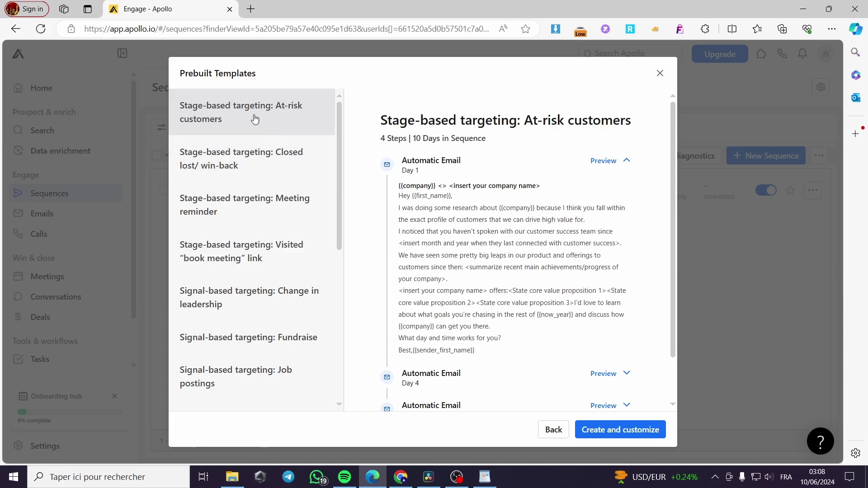
left_click_drag(340, 118, 341, 133)
scroll(341, 134, "up", 1)
scroll(452, 177, "down", 2)
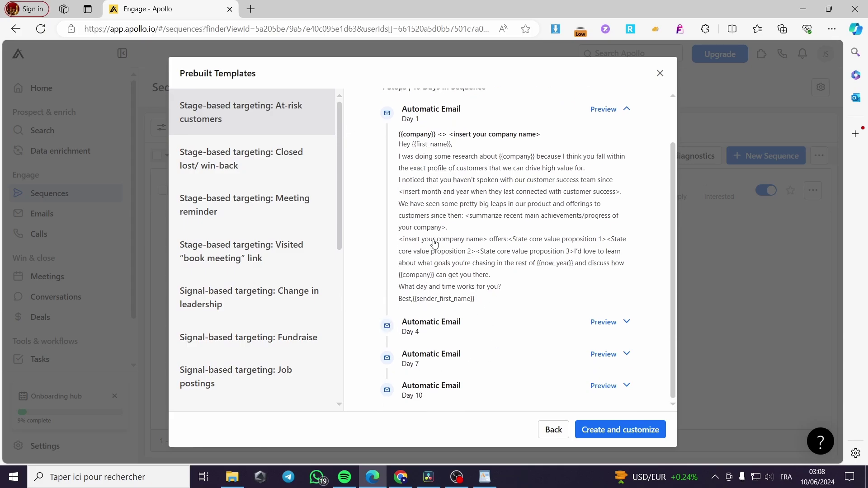
scroll(464, 343, "up", 2)
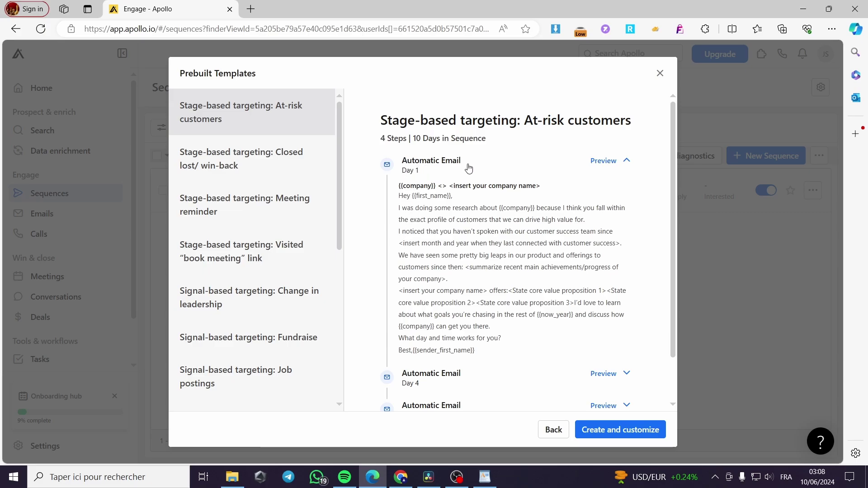
scroll(424, 204, "down", 2)
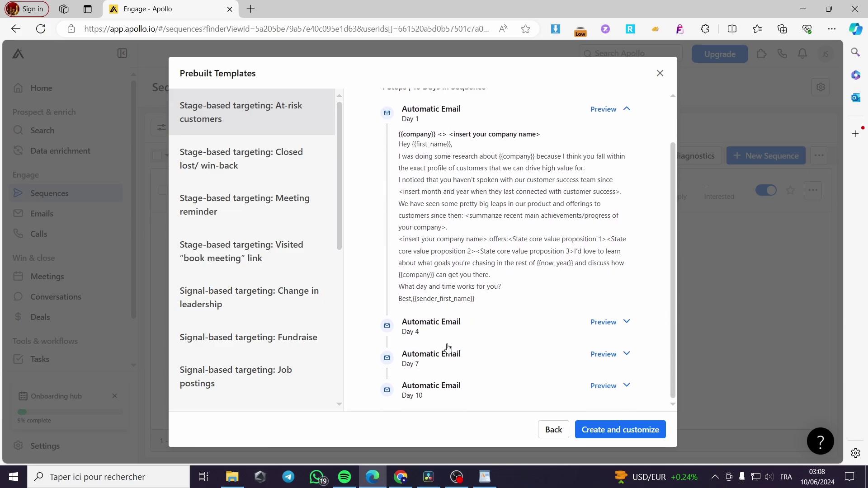
Expand the At-risk customers Day 4, 7 and 10 emails, then preview Event Invitation.
left_click(626, 322)
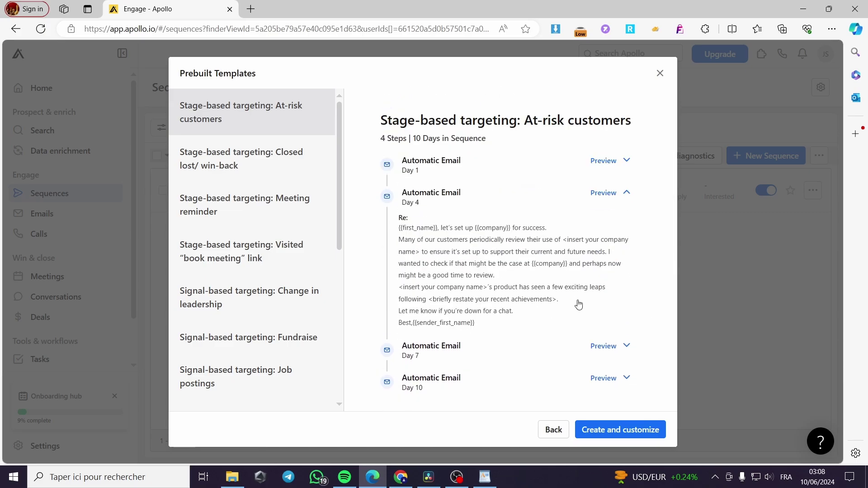
left_click(627, 345)
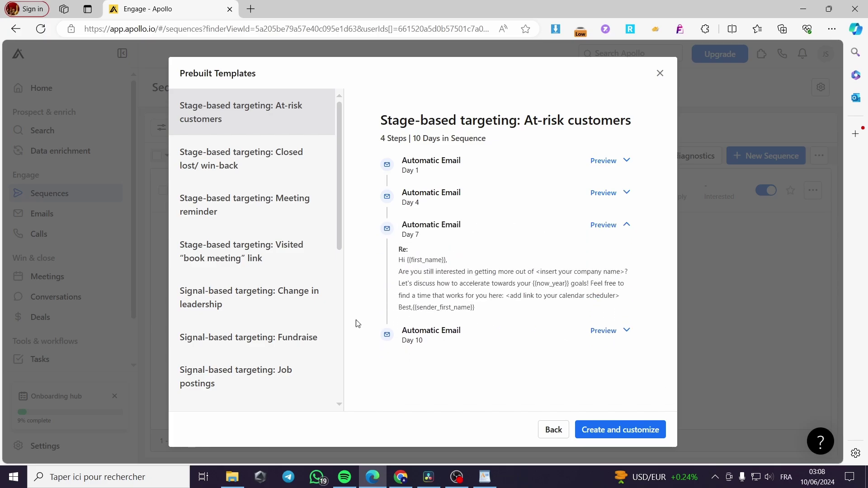
left_click(626, 330)
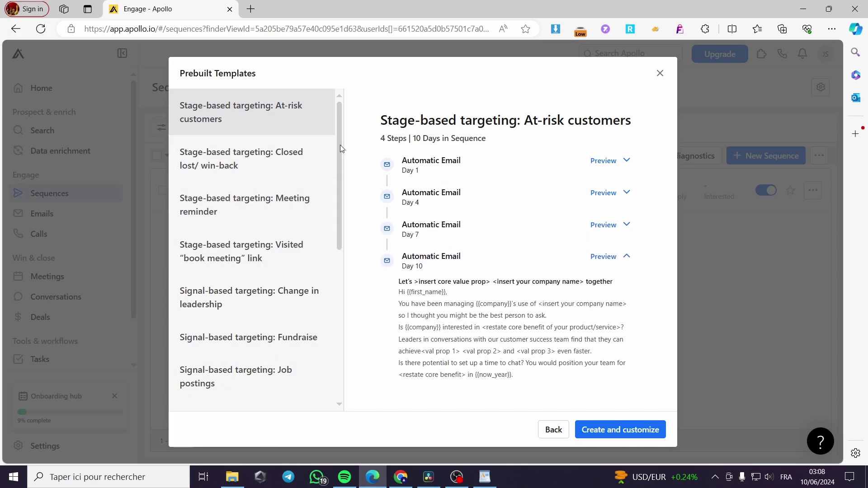
left_click_drag(341, 144, 334, 348)
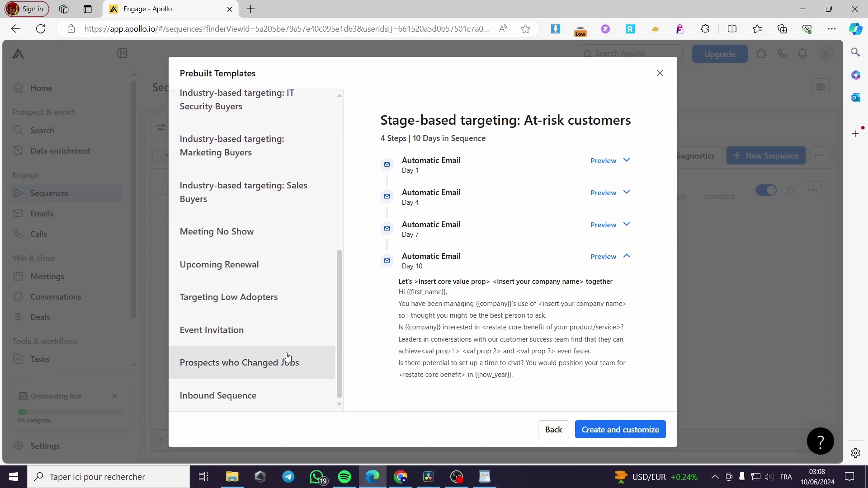
left_click(194, 337)
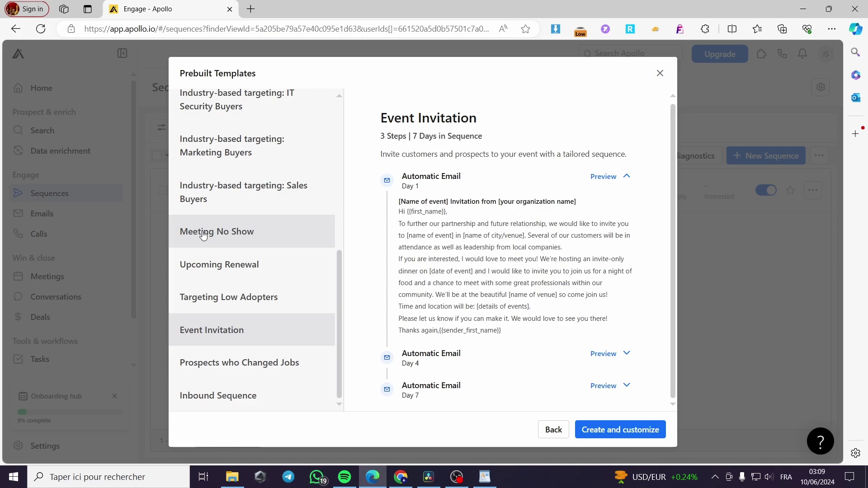
Preview the Meeting No Show template and expand its Day 2, Day 3 and Day 5 emails.
left_click(201, 233)
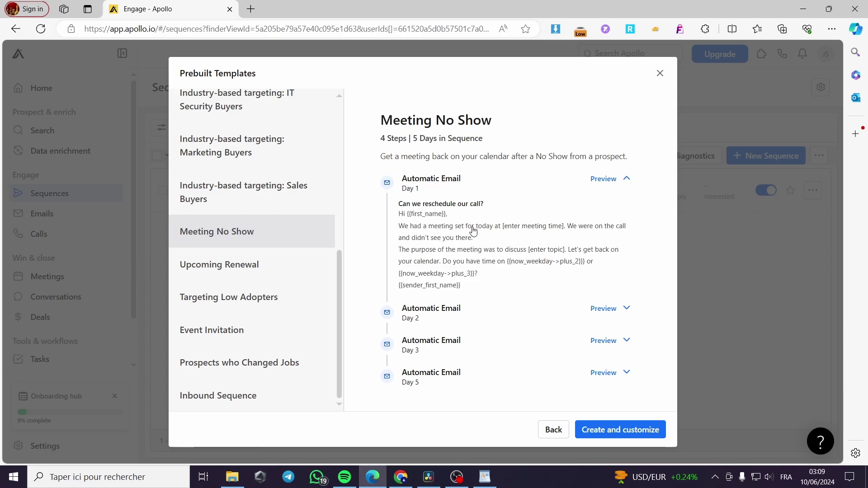
left_click(594, 309)
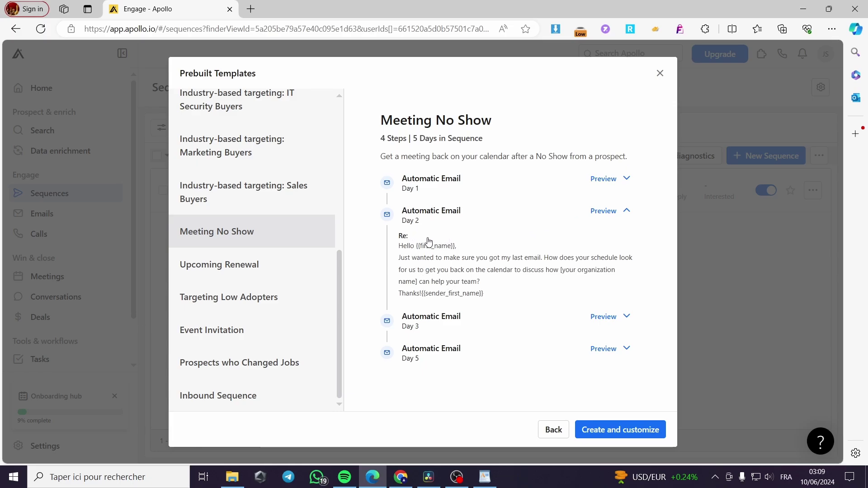
left_click(431, 318)
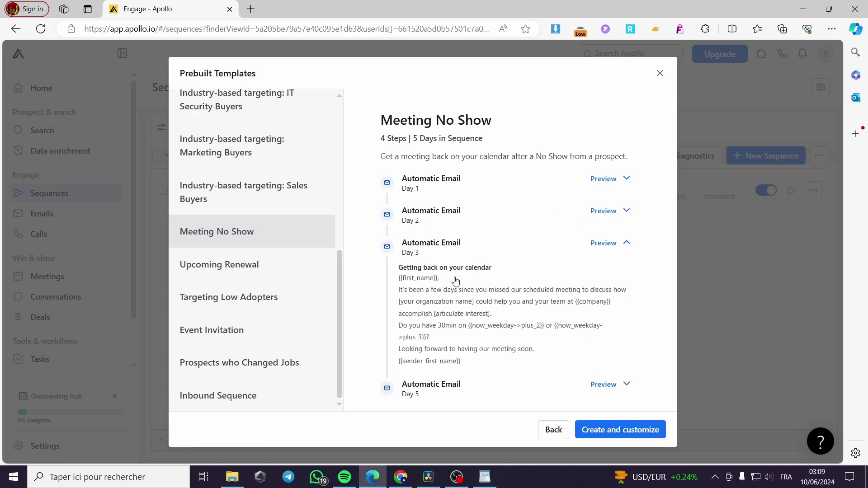
left_click(425, 389)
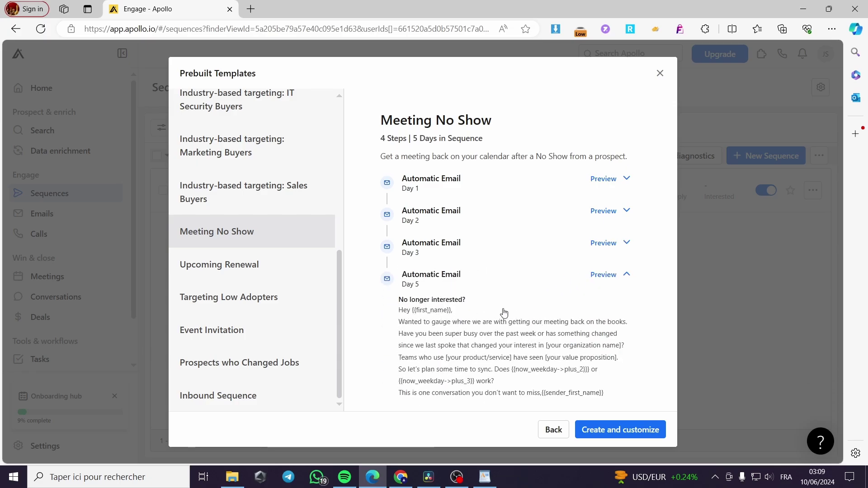
Create a Meeting No Show sequence from the template and activate its Day 1, 2, 3 and 5 steps.
left_click(617, 433)
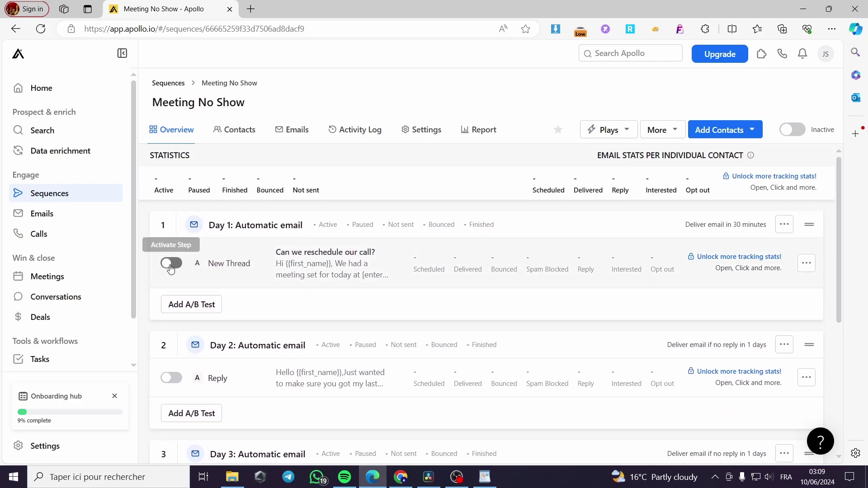
left_click(171, 264)
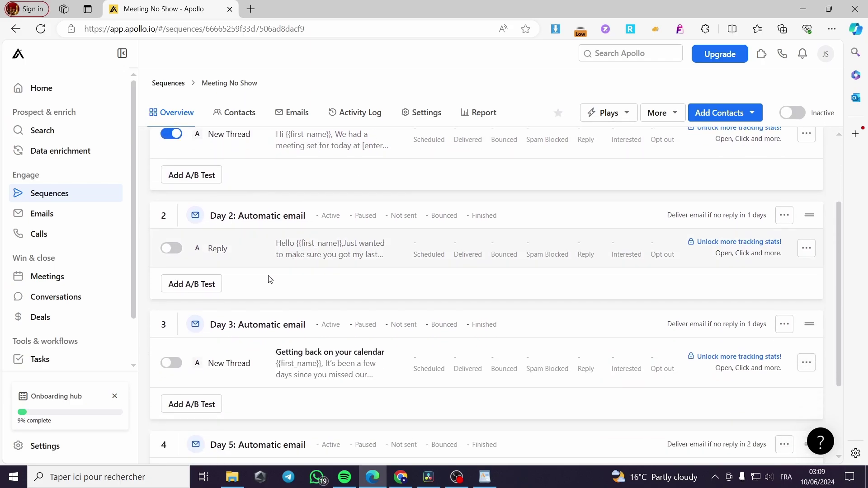
left_click(171, 247)
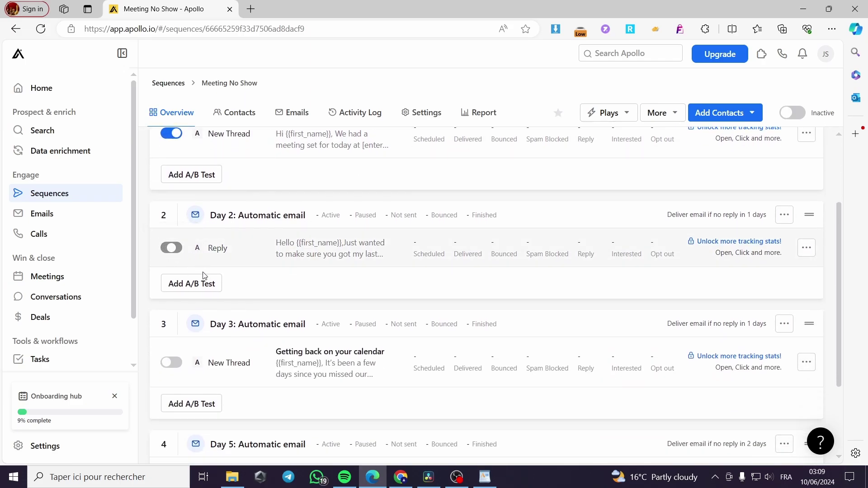
left_click(171, 363)
scroll(170, 362, "down", 3)
left_click(171, 369)
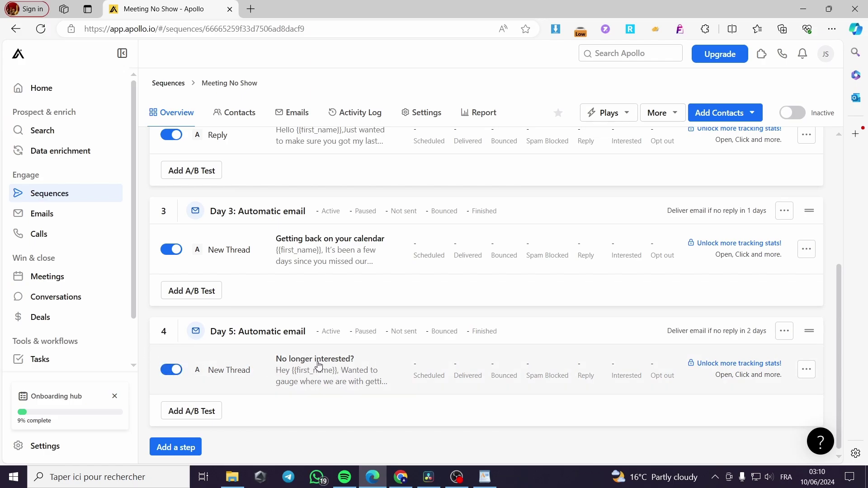
Open the Day 5 email, close it without saving, and deactivate that step.
left_click(365, 386)
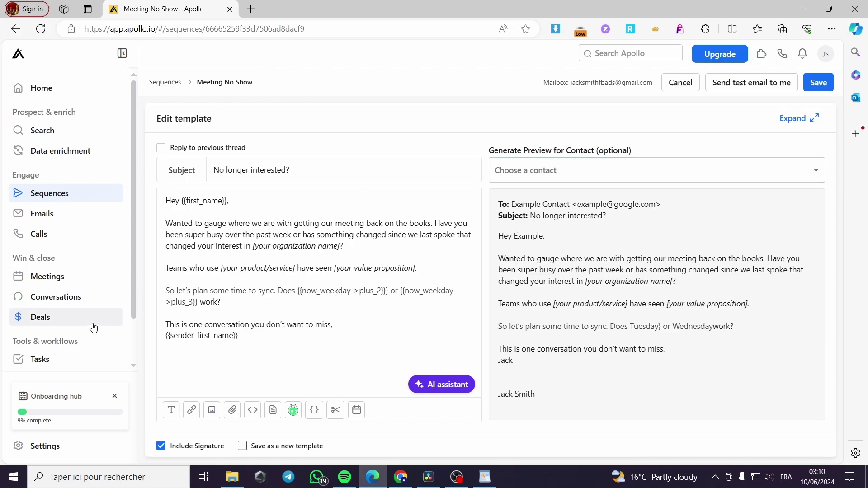
left_click(680, 82)
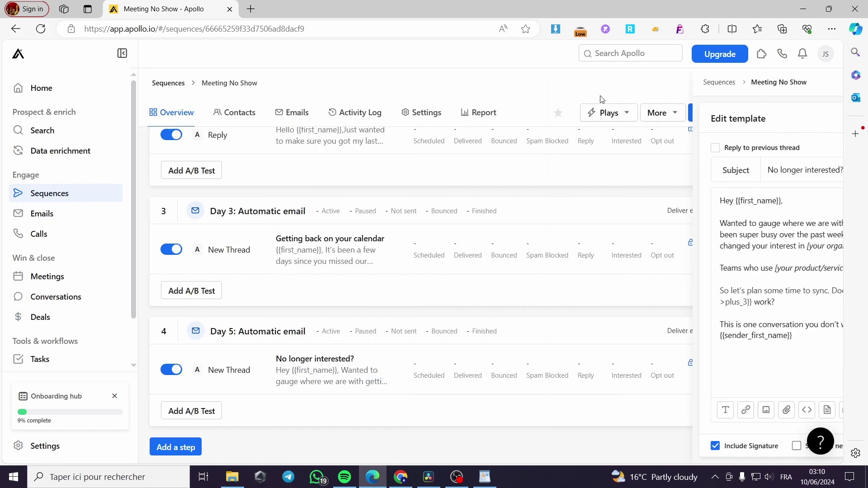
left_click(172, 370)
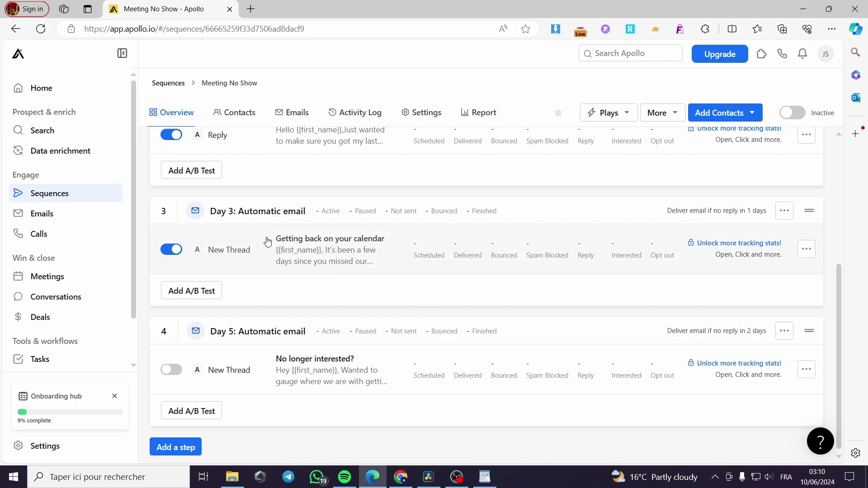
scroll(488, 321, "up", 5)
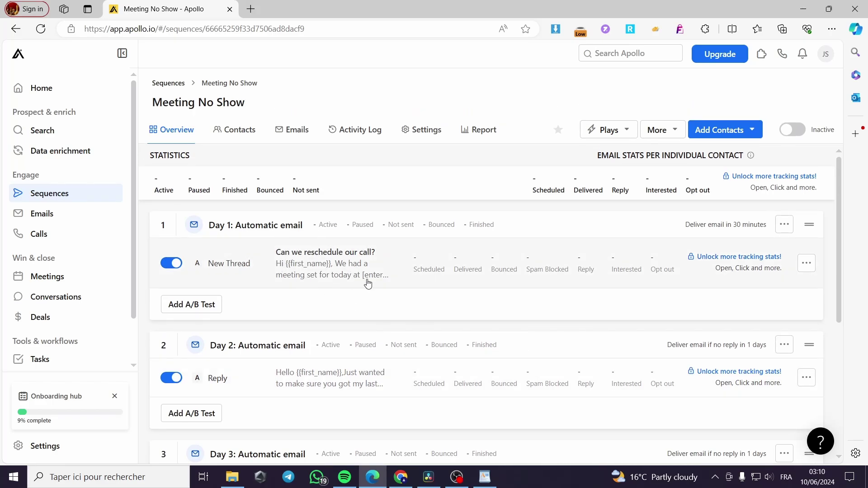
Open the Day 1 email, subject 'Can we reschedule our call?', in the template editor.
left_click(405, 270)
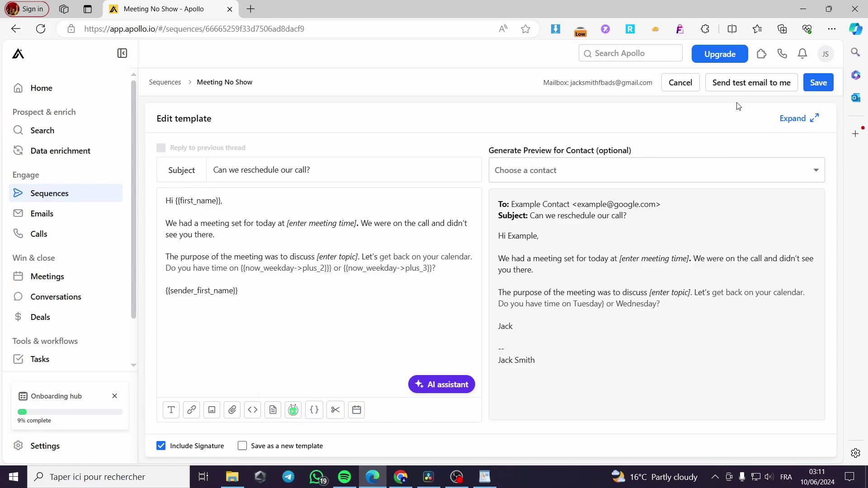
Save the Day 1 template, switch the sequence to Active, and view its empty Contacts tab.
left_click(818, 82)
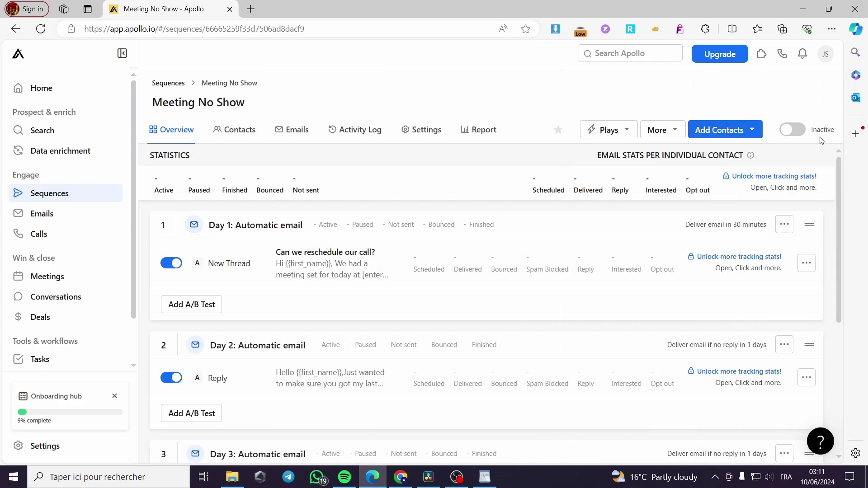
left_click(794, 131)
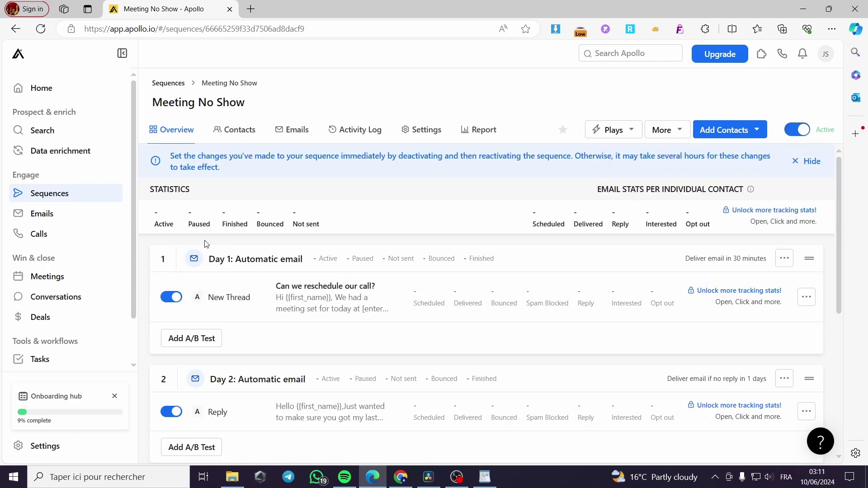
left_click(240, 132)
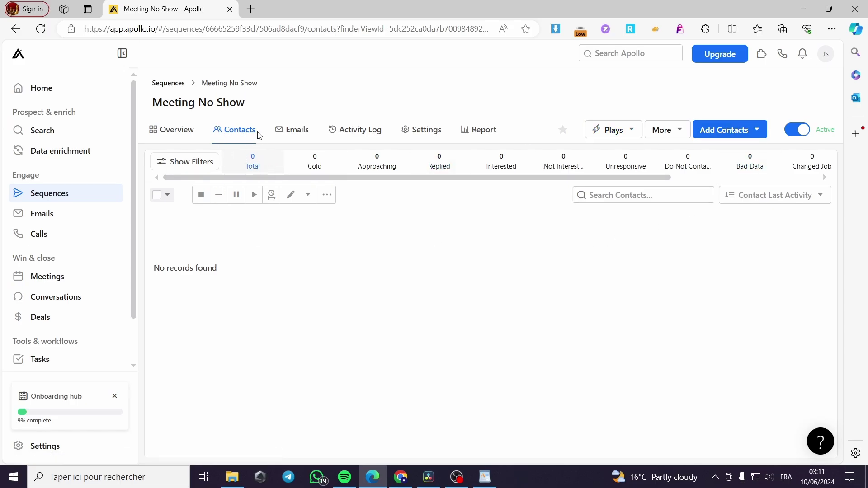
Check the Add Contacts options, then dismiss the dropdown.
left_click(736, 135)
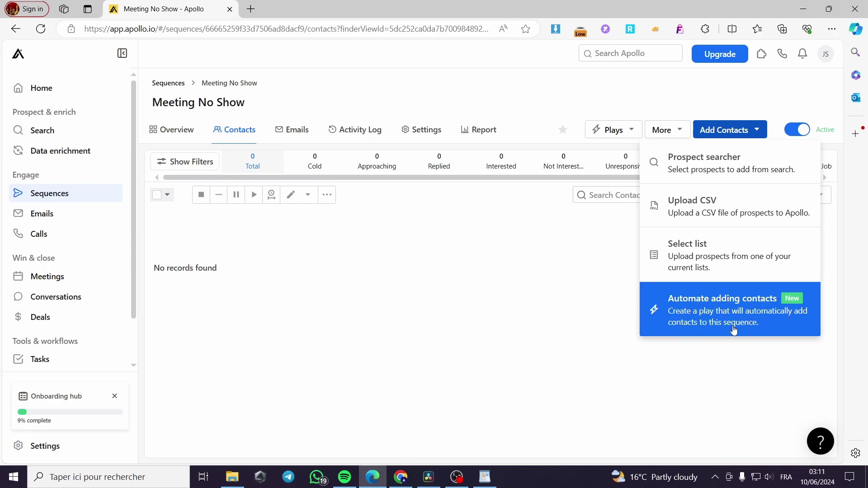
left_click(413, 261)
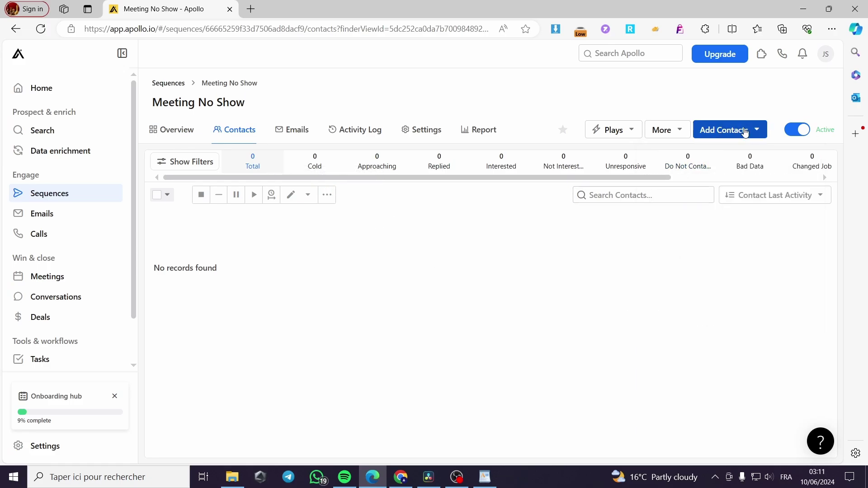
View the Emails tab, then the Activity Log showing the sequence turned on.
left_click(292, 131)
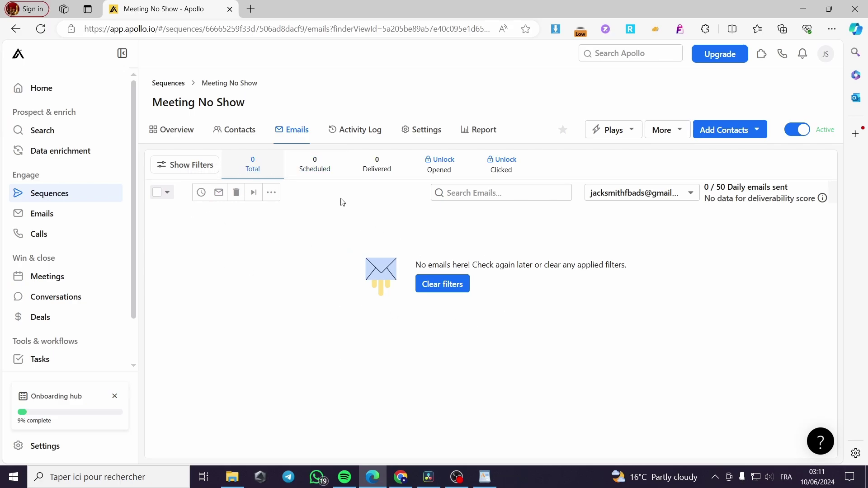
left_click(360, 130)
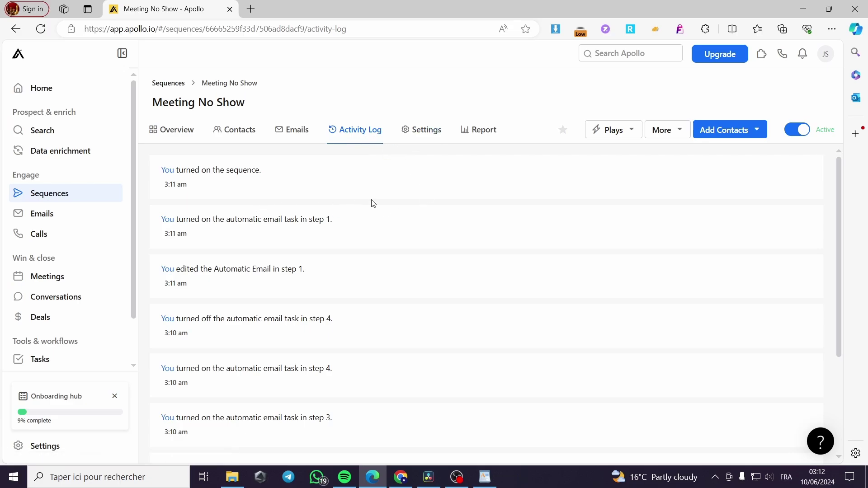
Scroll through the Activity Log entries for the Meeting No Show sequence.
scroll(373, 205, "down", 5)
scroll(327, 315, "up", 5)
Open the Settings tab and review the Owner and Normal Business Hours schedule choices.
left_click(436, 131)
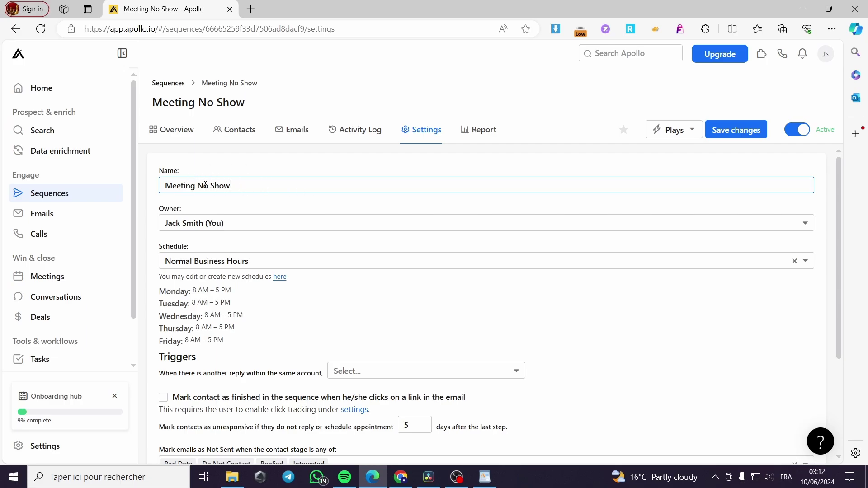
scroll(211, 186, "down", 2)
scroll(272, 212, "up", 2)
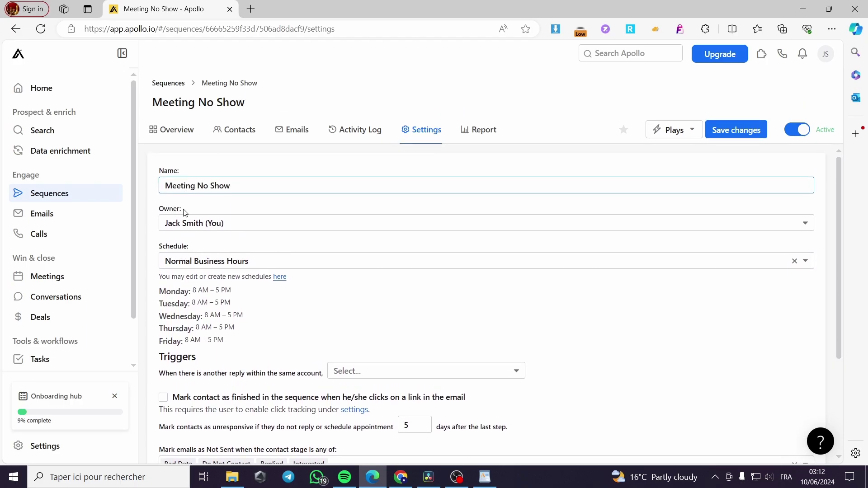
left_click(298, 224)
left_click(277, 205)
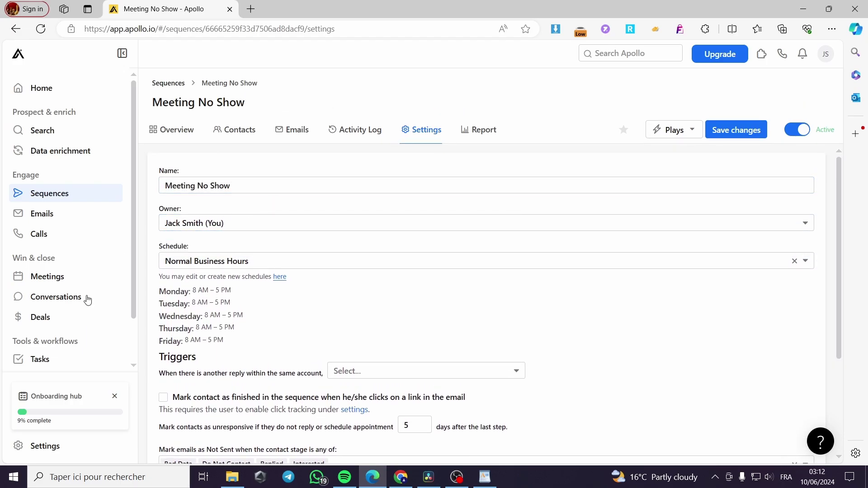
left_click(318, 262)
left_click(328, 229)
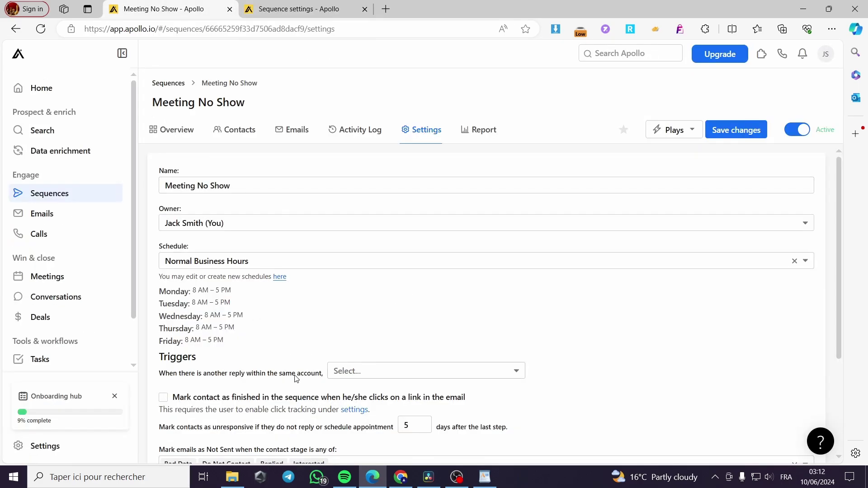
scroll(271, 376, "down", 3)
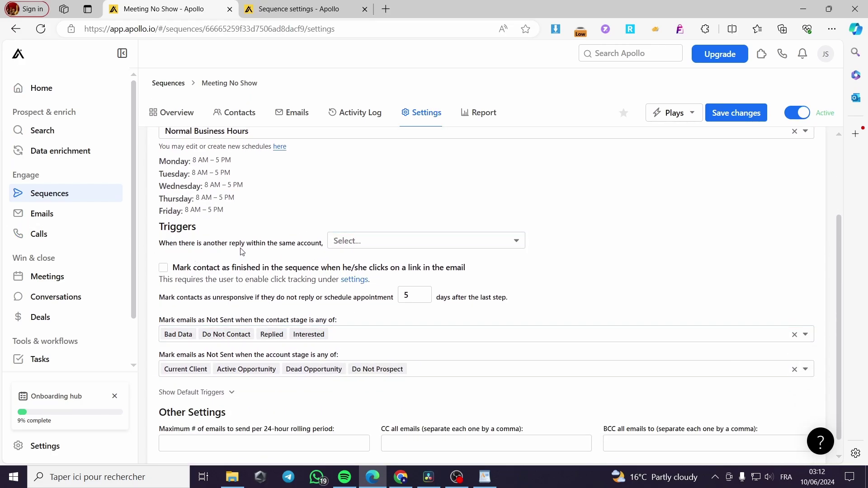
left_click(371, 244)
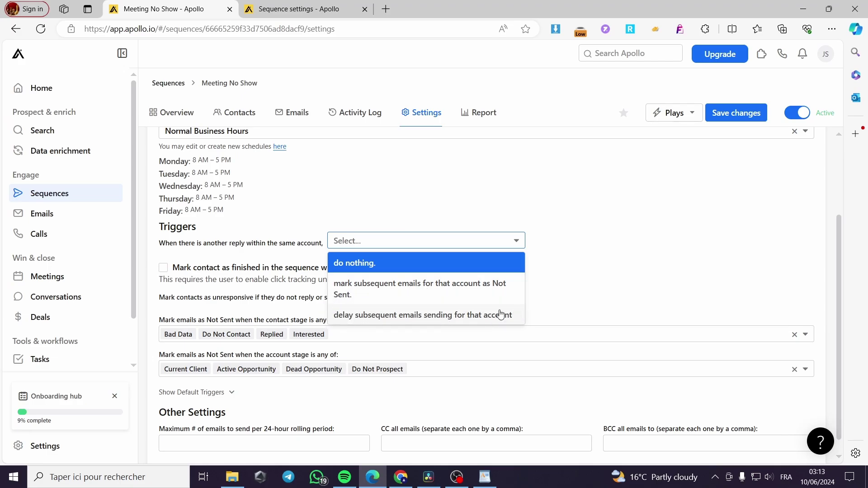
left_click(613, 256)
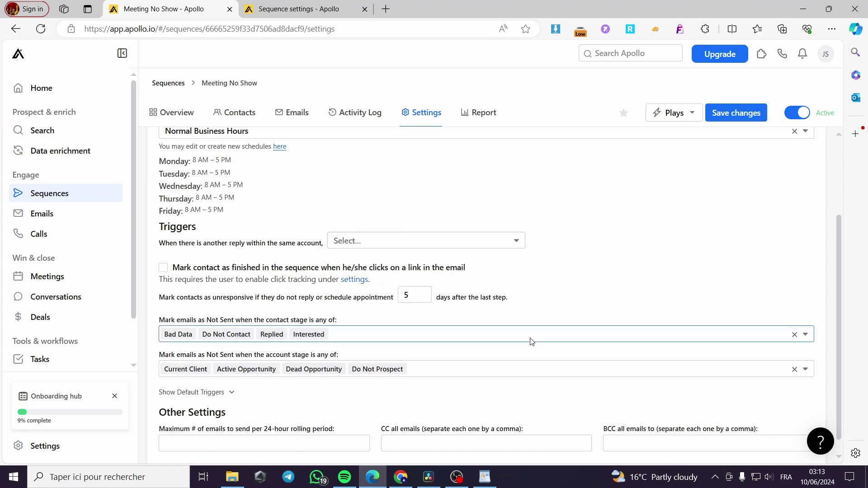
scroll(455, 325, "down", 1)
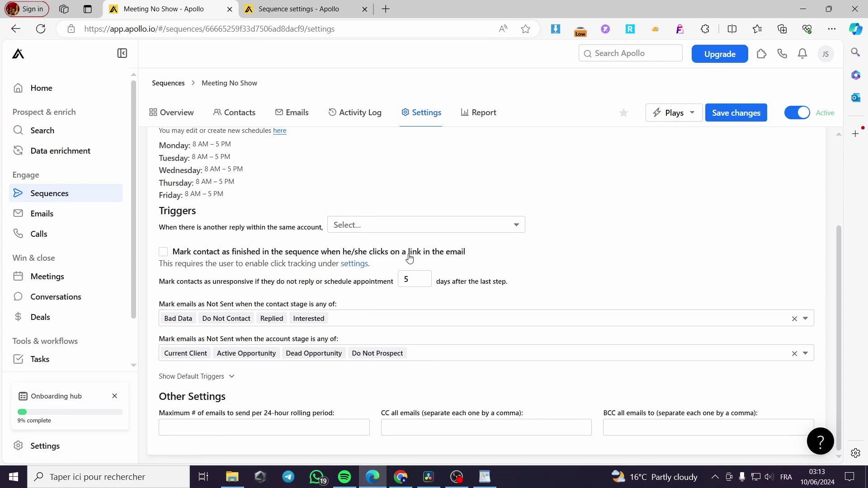
left_click(164, 253)
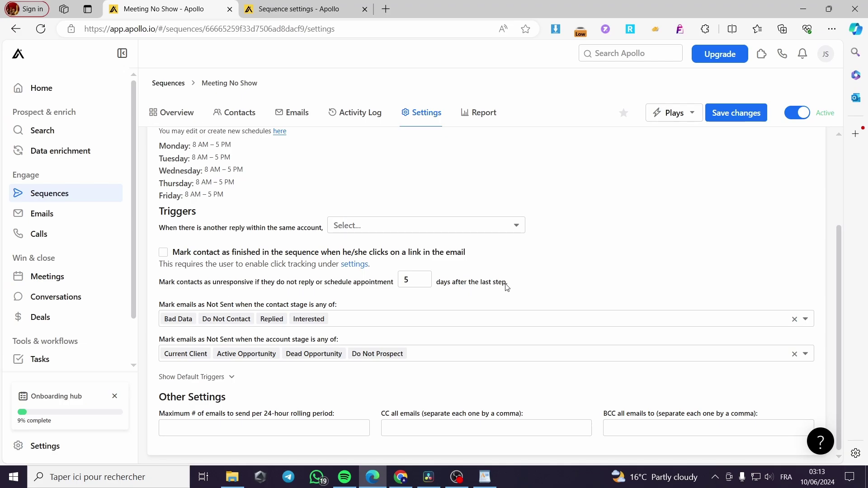
left_click(416, 277)
left_click(557, 286)
View the Meeting No Show Report tab, which shows 'No data at the moment'.
scroll(498, 235, "up", 4)
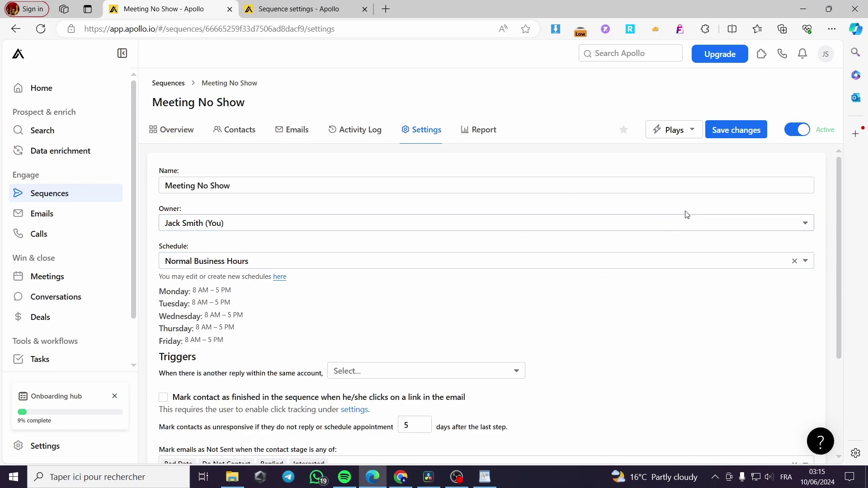
left_click(488, 133)
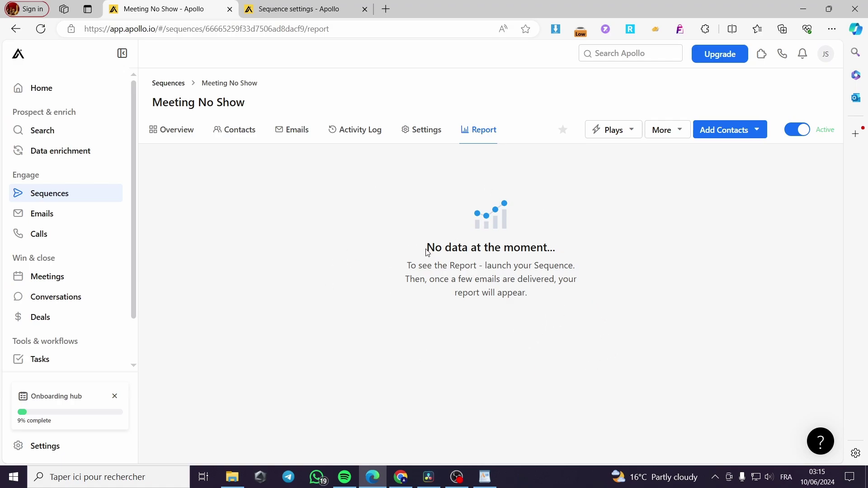
left_click_drag(430, 252, 622, 267)
left_click(574, 296)
Check the sequence's Plays panel, confirming Meeting No Show is not used in any plays.
left_click(679, 132)
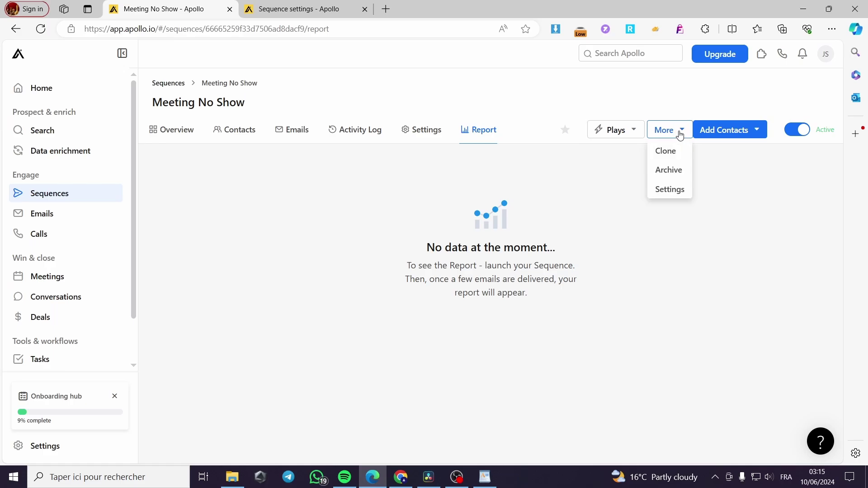
left_click(669, 151)
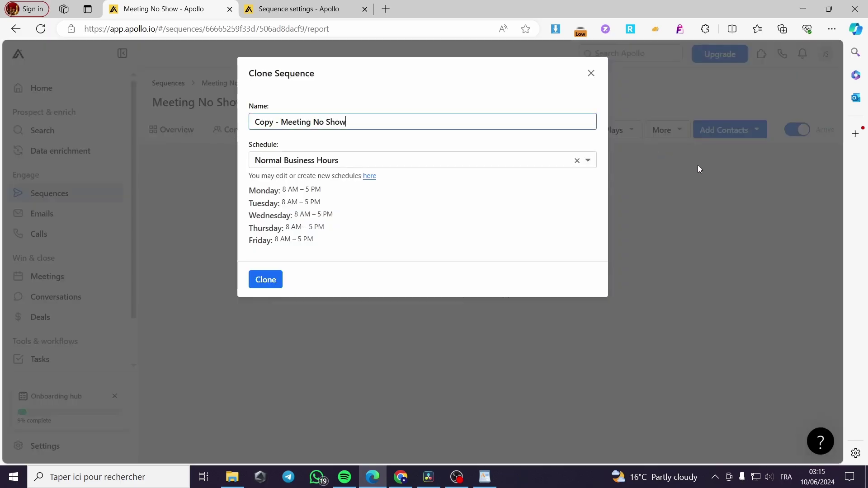
left_click(591, 74)
left_click(684, 135)
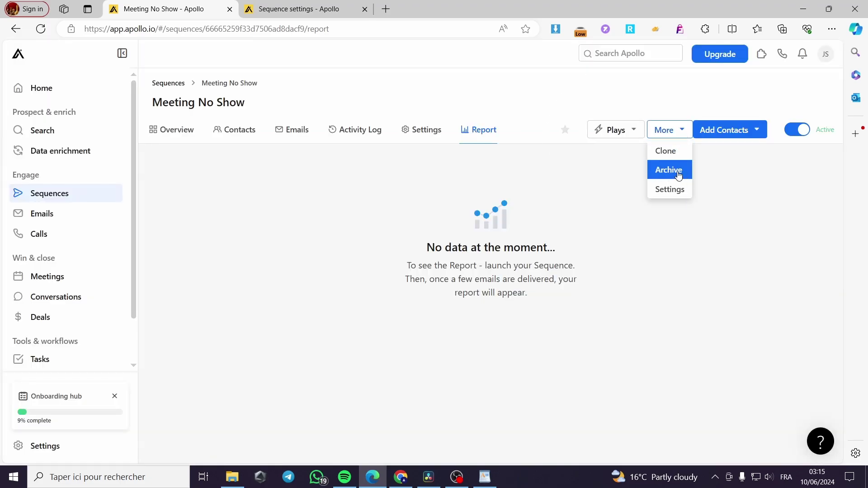
left_click(634, 132)
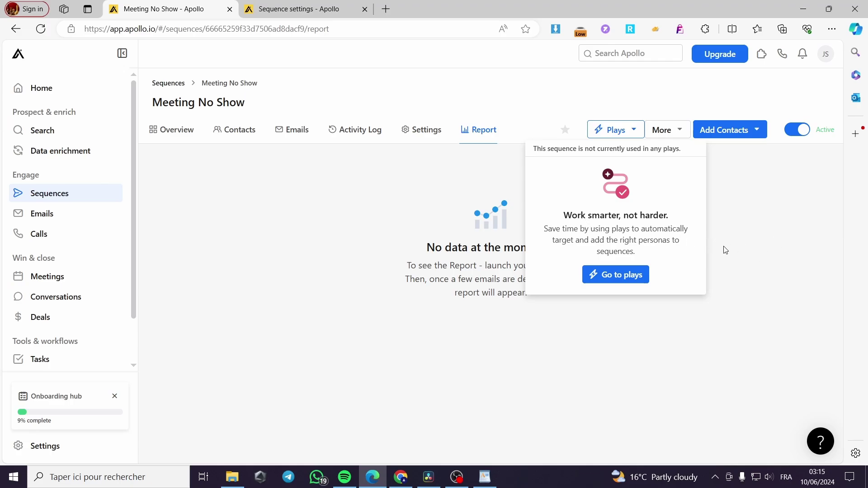
left_click_drag(664, 215, 542, 222)
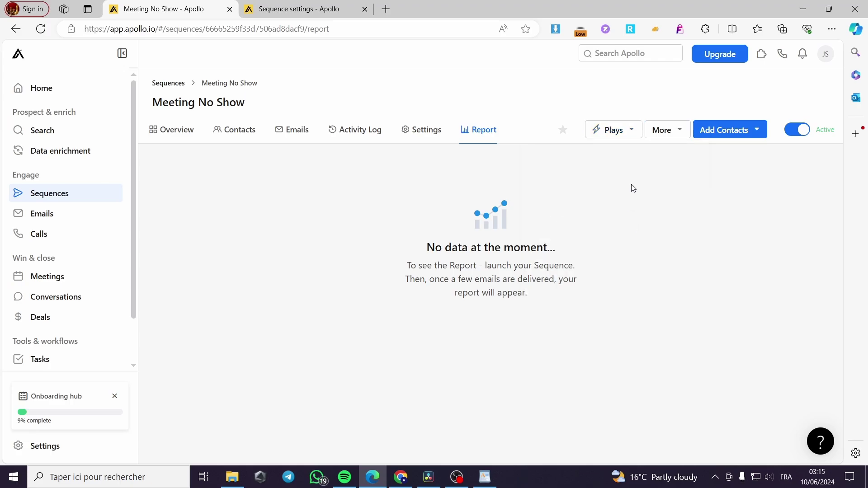
left_click(640, 134)
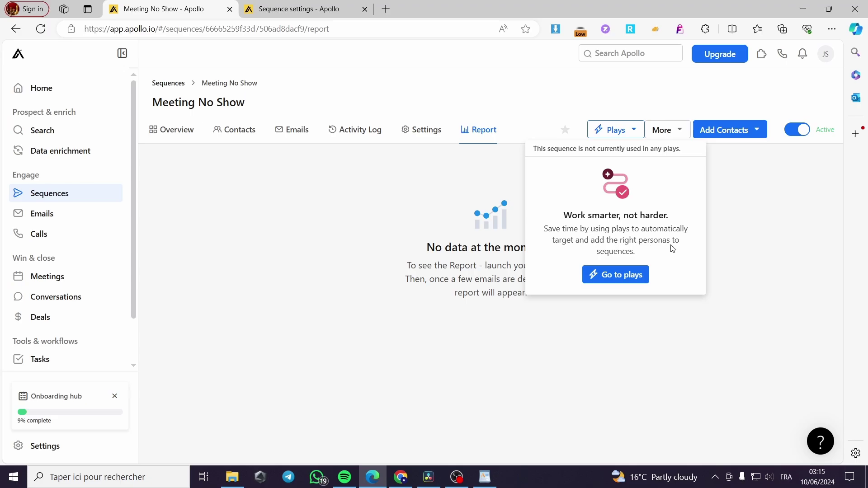
Go to plays and scroll through the Play templates gallery of 29 templates.
left_click(630, 279)
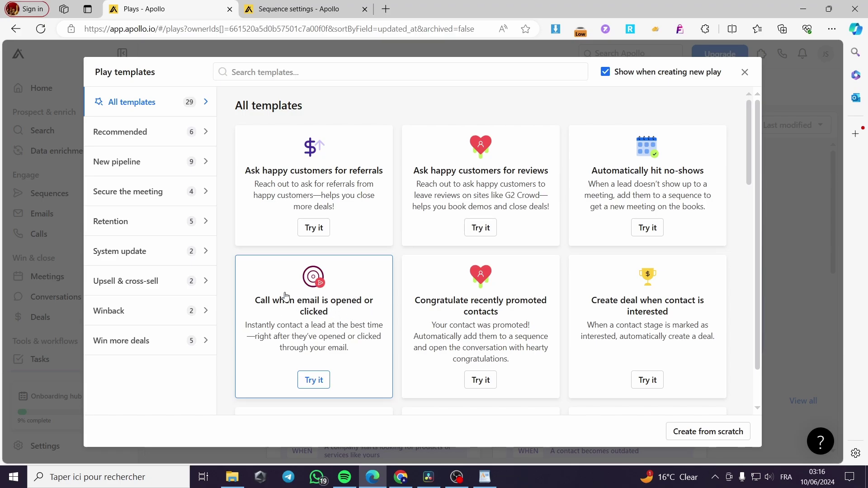
scroll(478, 322, "down", 1)
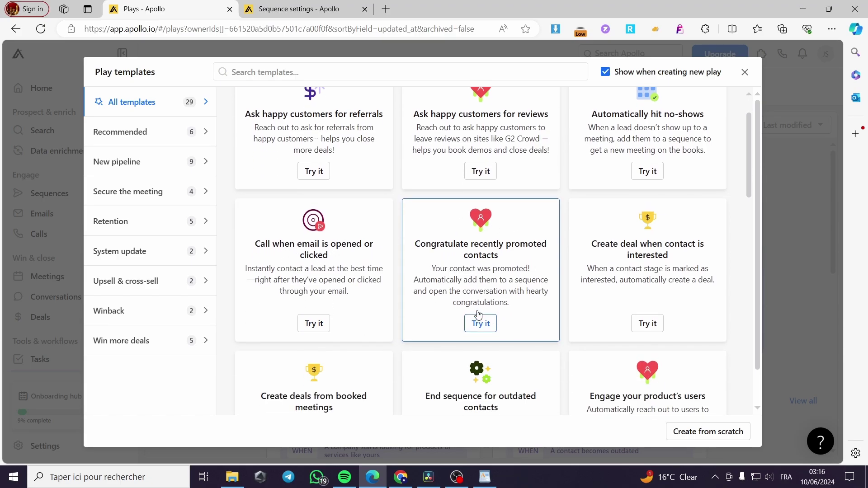
scroll(493, 255, "down", 1)
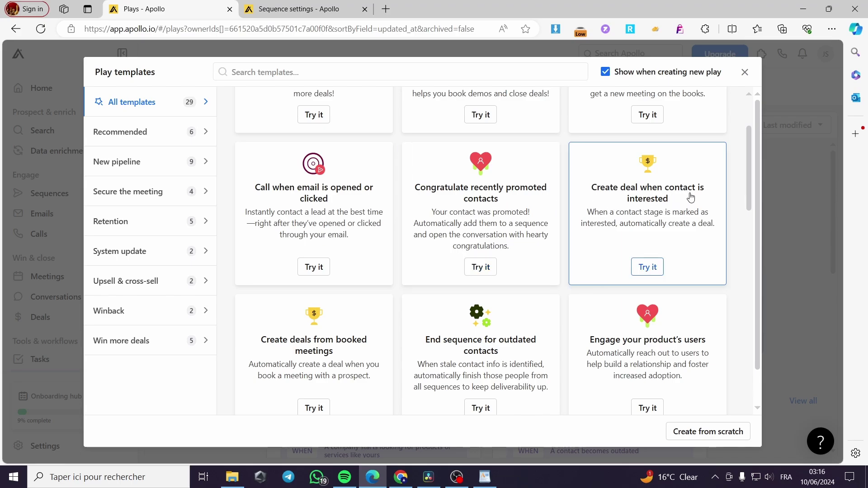
scroll(681, 202, "down", 6)
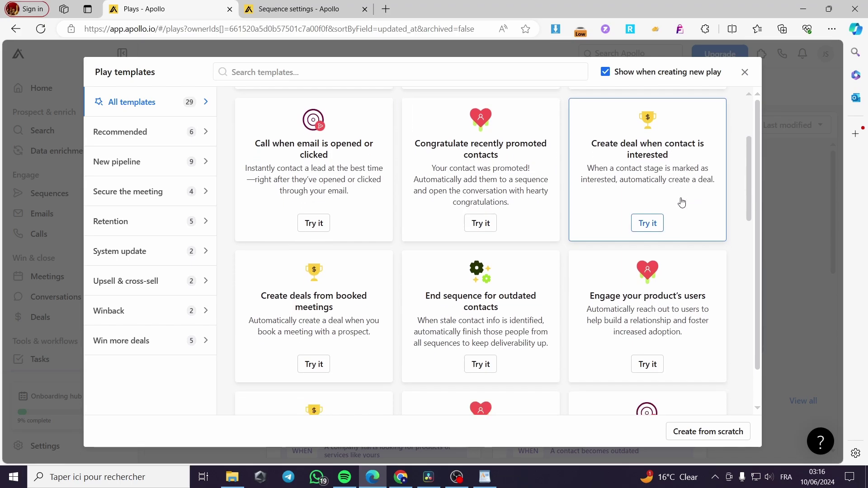
scroll(492, 225, "down", 6)
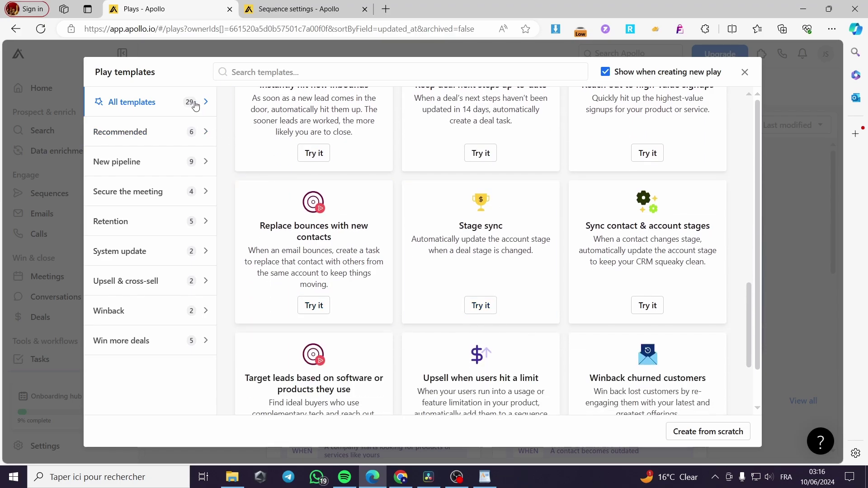
scroll(536, 226, "down", 3)
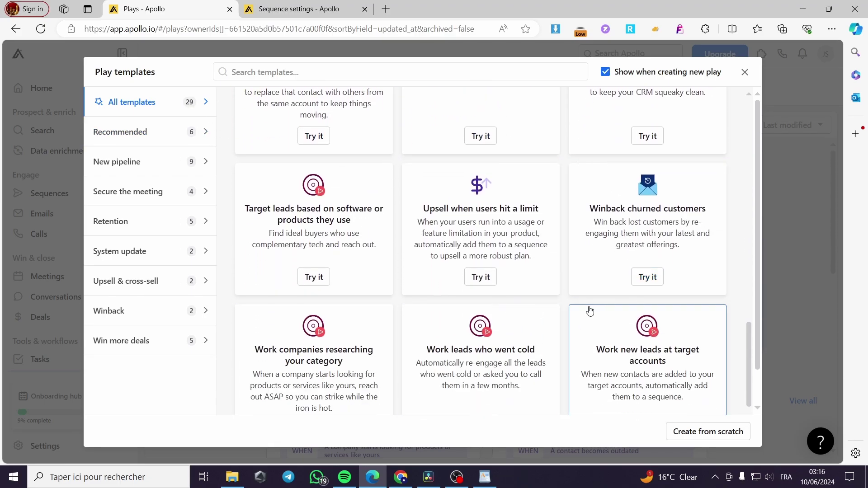
scroll(579, 335, "down", 1)
scroll(579, 335, "down", 4)
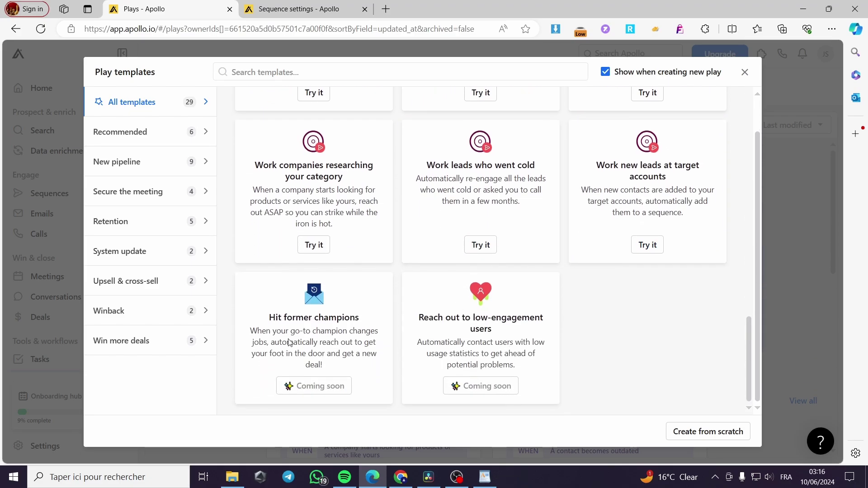
scroll(457, 403, "up", 10)
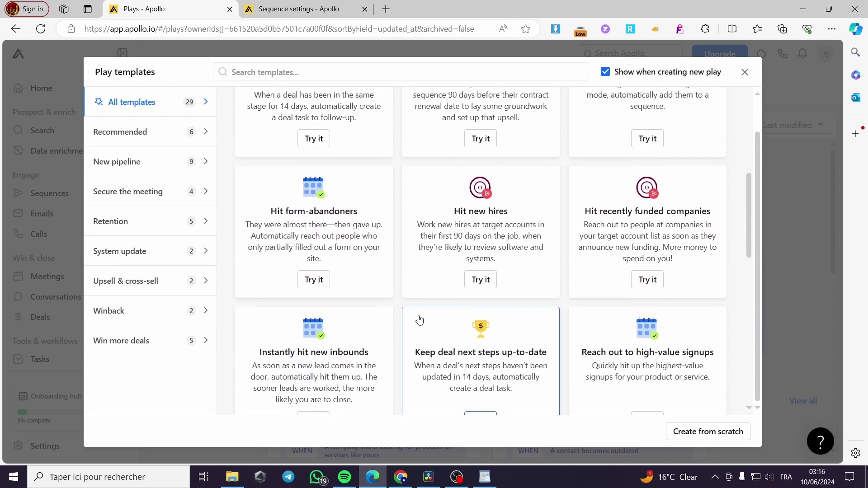
scroll(448, 346, "up", 1)
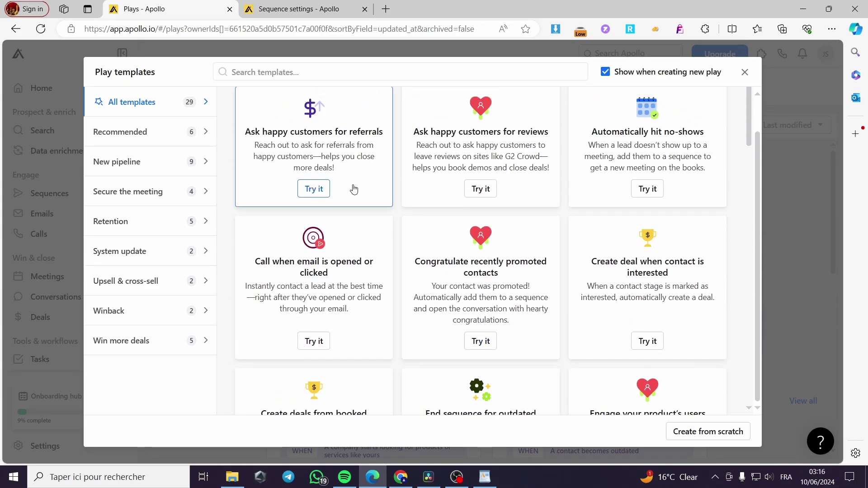
Create a new play from the Ask happy customers for referrals template and review its daily setup.
left_click(318, 195)
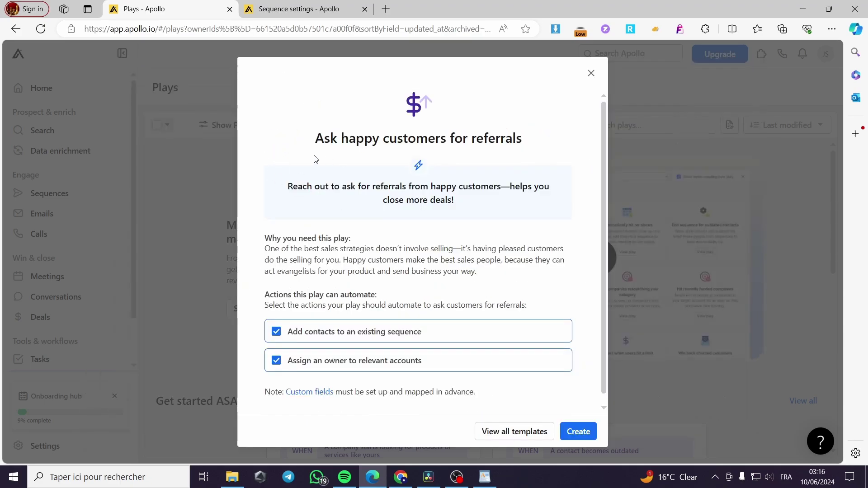
scroll(497, 171, "down", 1)
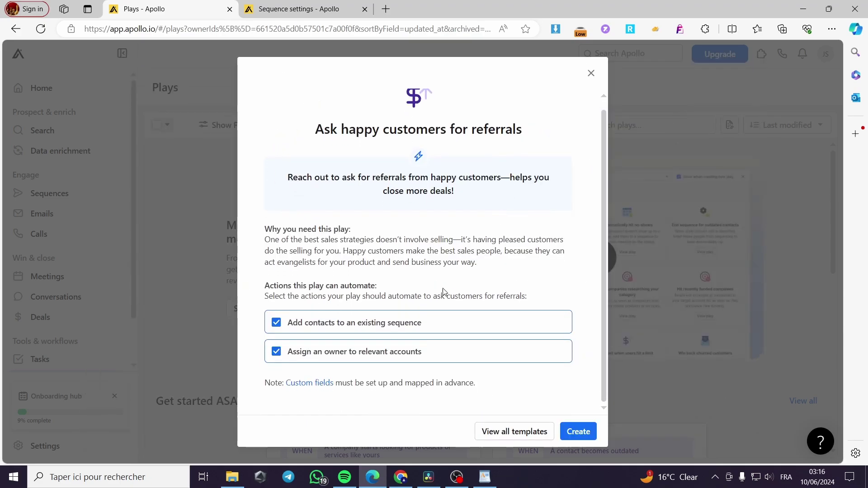
left_click(577, 432)
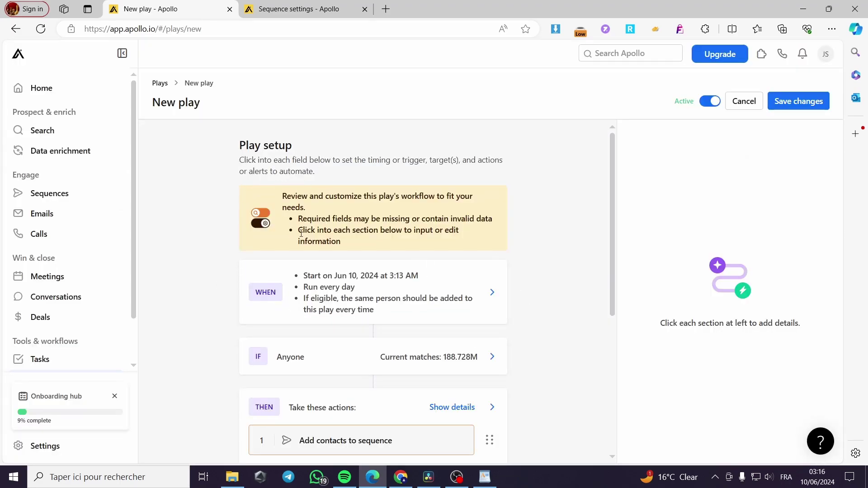
scroll(303, 233, "down", 3)
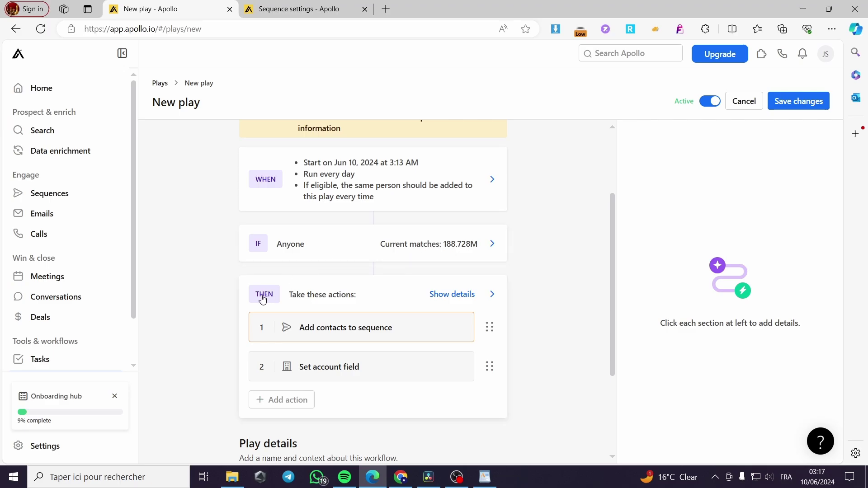
scroll(316, 299, "down", 1)
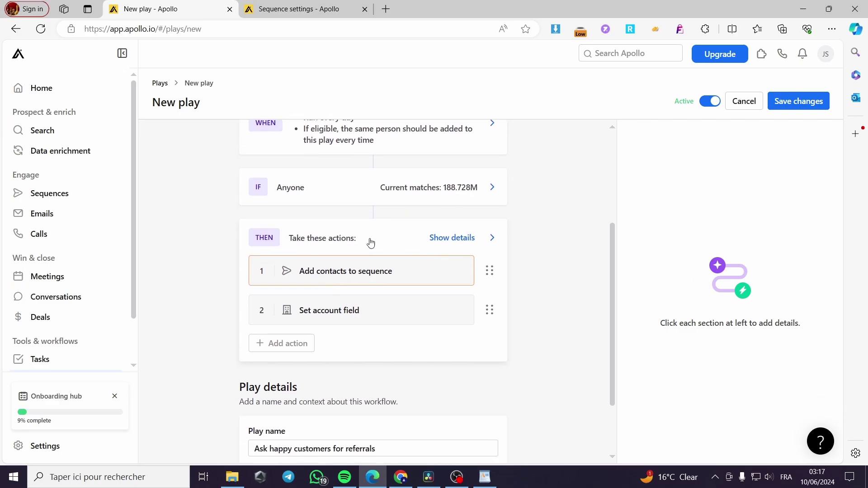
scroll(299, 317, "up", 2)
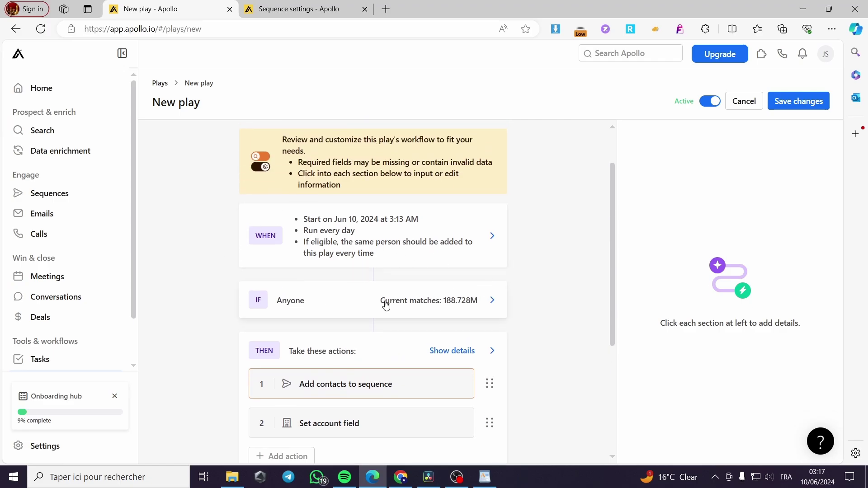
Cancel the unsaved referrals play and go back to the Sequences list.
scroll(350, 310, "down", 3)
scroll(384, 330, "down", 1)
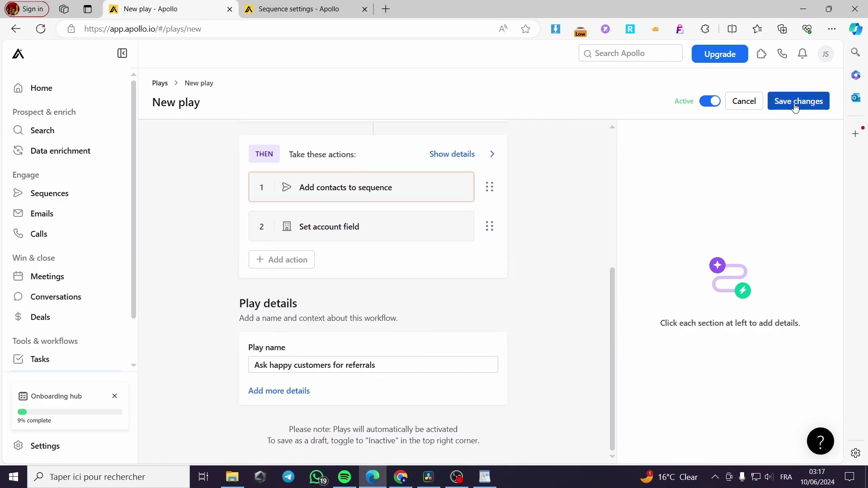
left_click(737, 107)
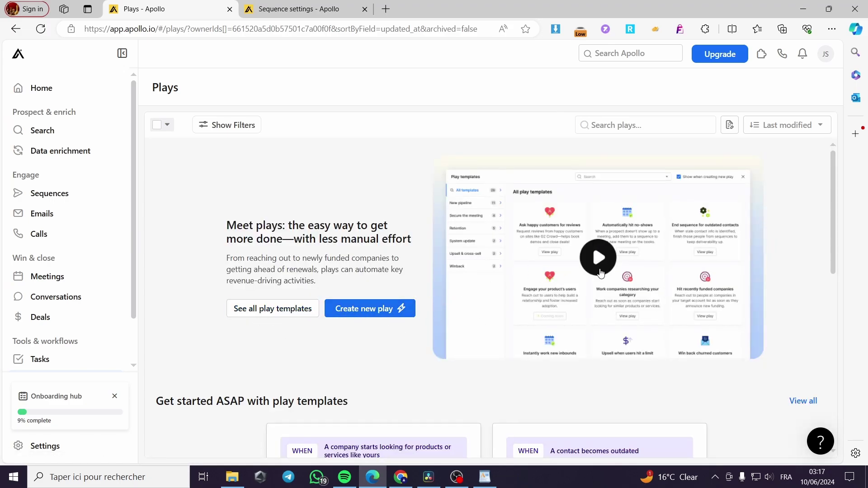
mouse_move(568, 273)
scroll(578, 283, "down", 2)
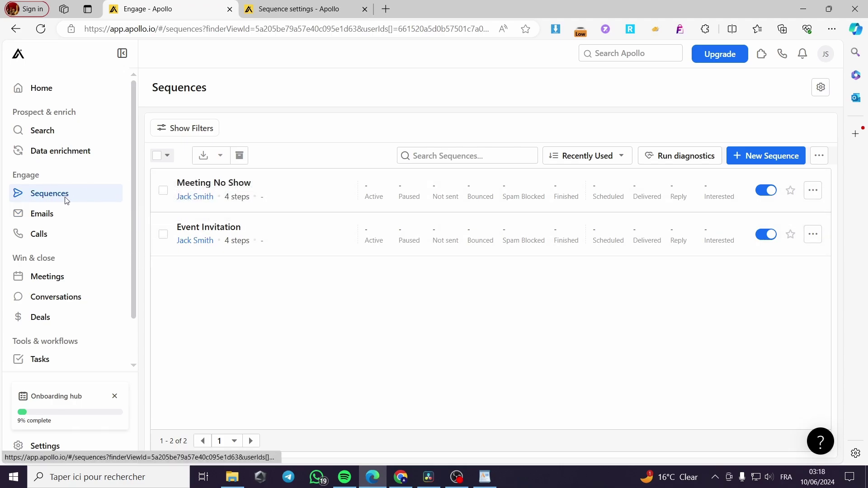
Add an automatic email step to Meeting No Show, sent 2 days after the previous step.
left_click(212, 184)
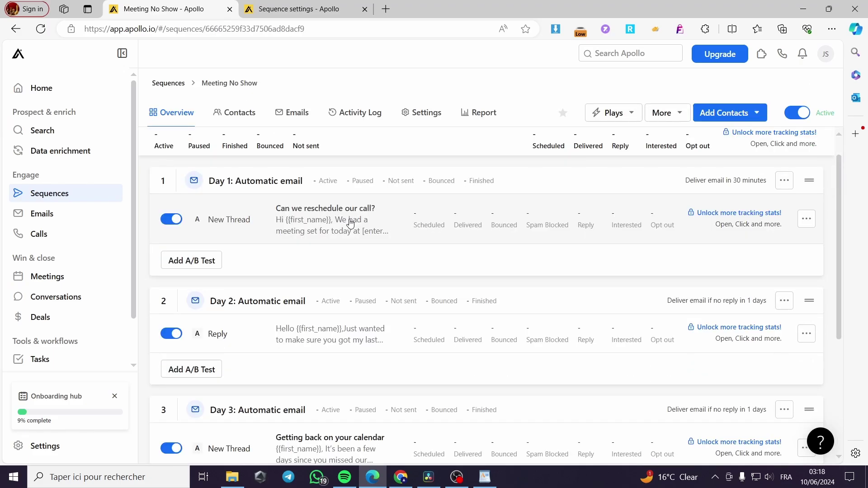
scroll(326, 229, "down", 5)
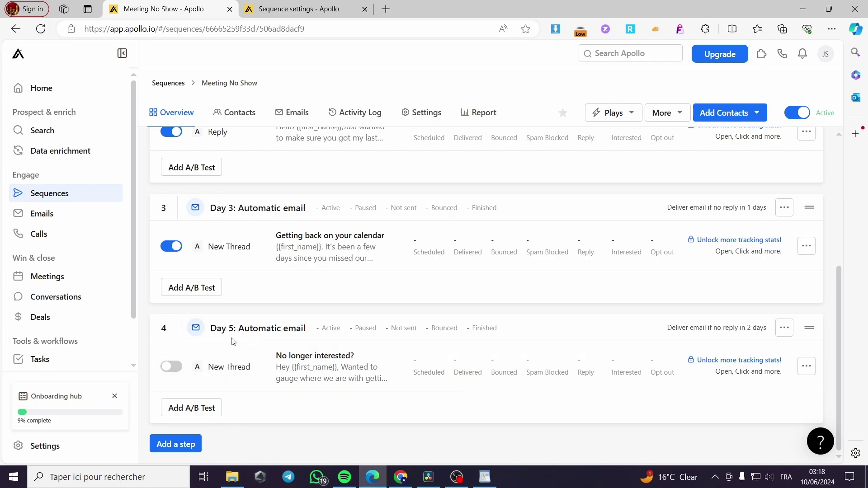
left_click(184, 445)
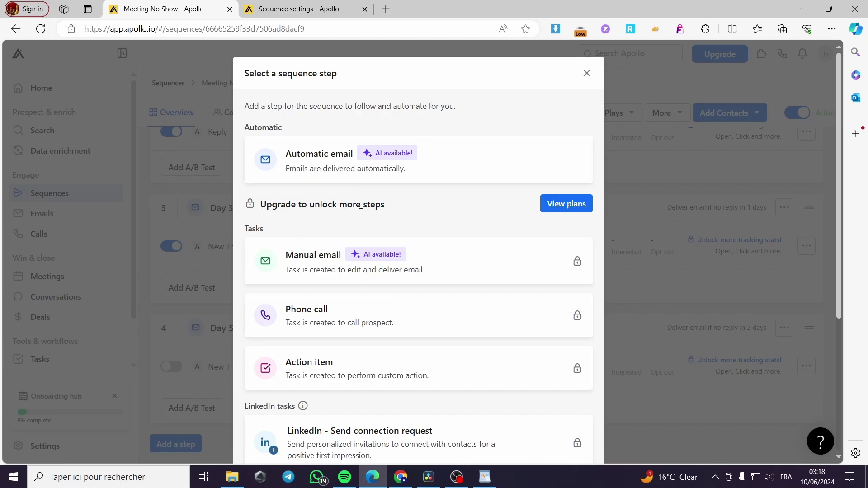
scroll(520, 264, "down", 1)
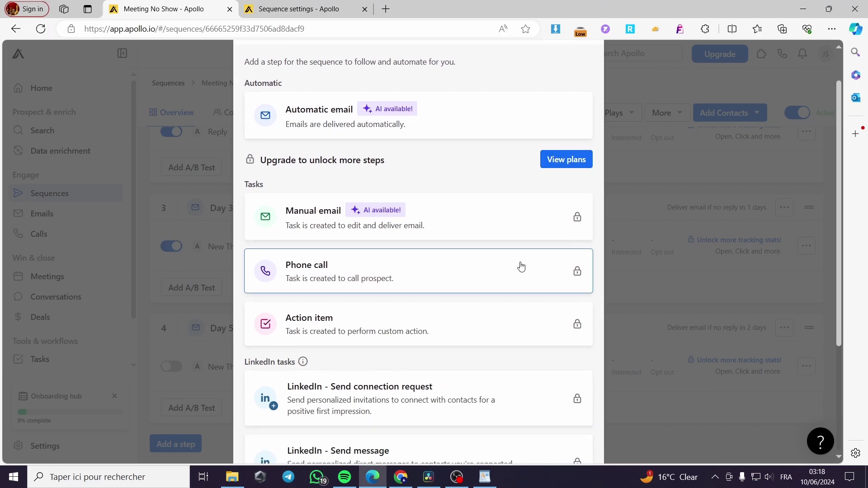
scroll(469, 246, "down", 4)
scroll(329, 241, "up", 4)
scroll(329, 240, "down", 4)
scroll(438, 337, "up", 5)
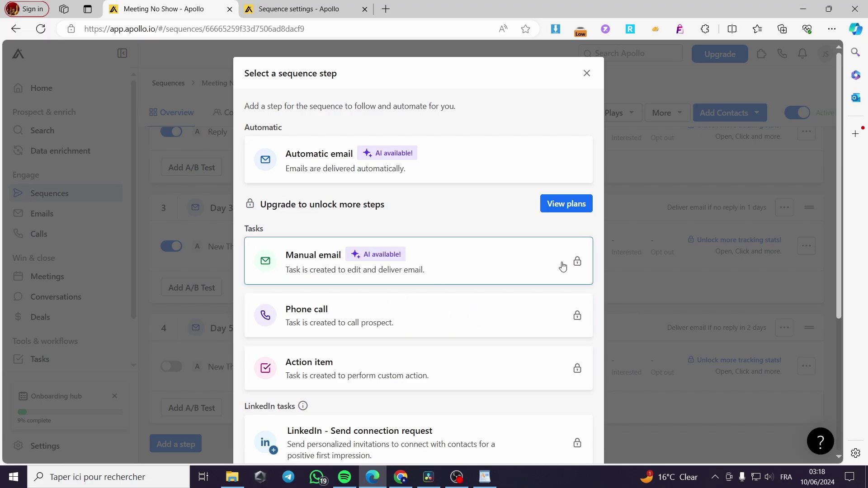
left_click(286, 157)
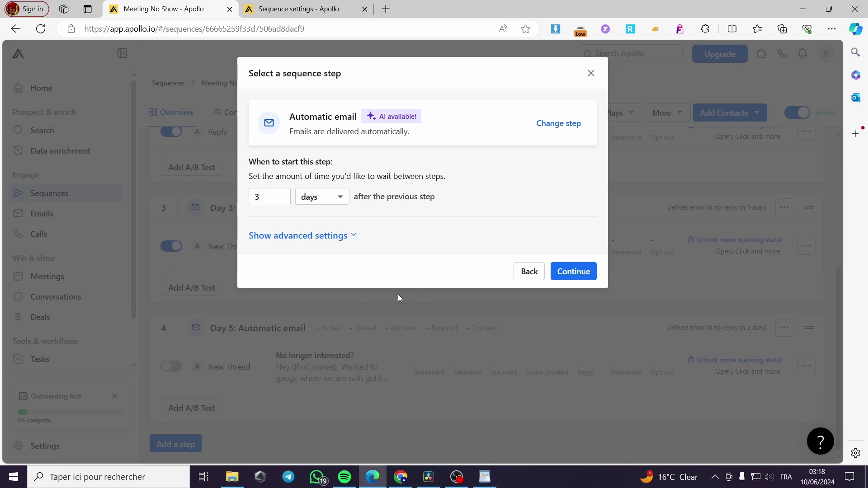
left_click(281, 200)
left_click(566, 279)
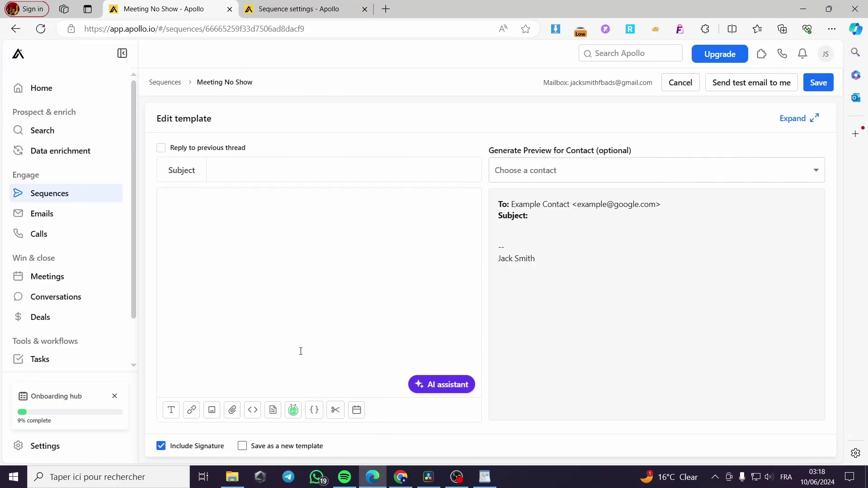
Set the subject 'Reminder to show up to the meeting' as a new thread, not a reply.
left_click(224, 167)
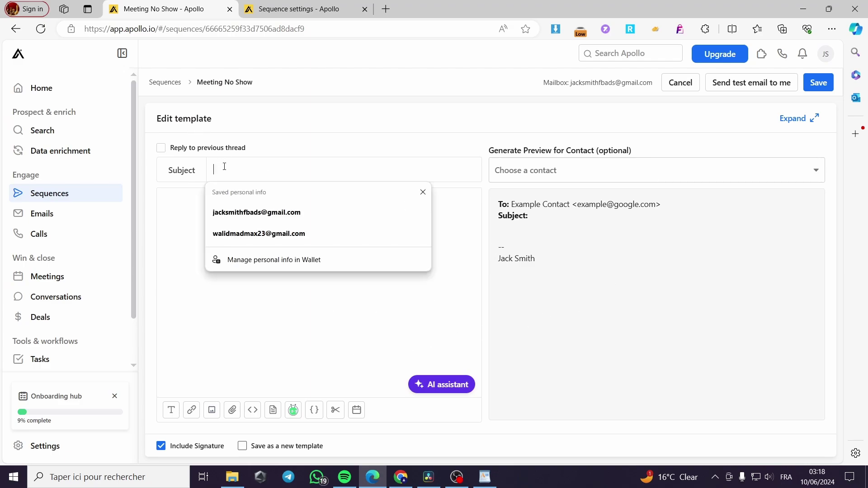
left_click(262, 207)
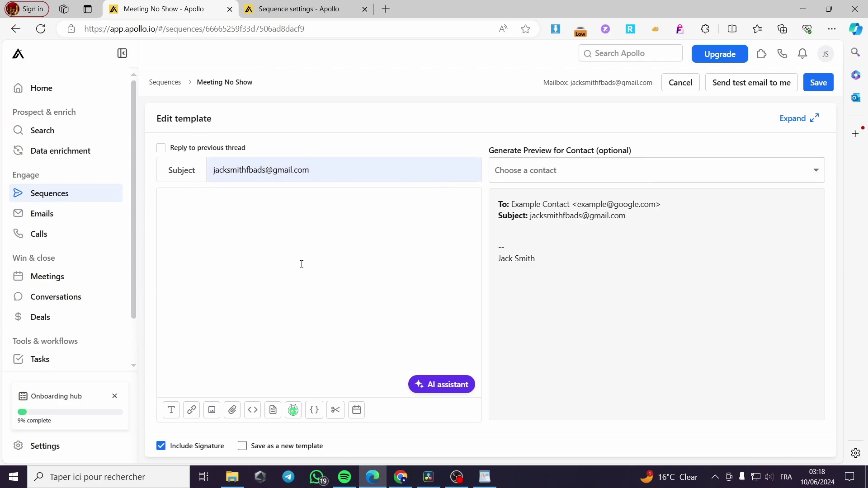
left_click_drag(361, 172, 182, 172)
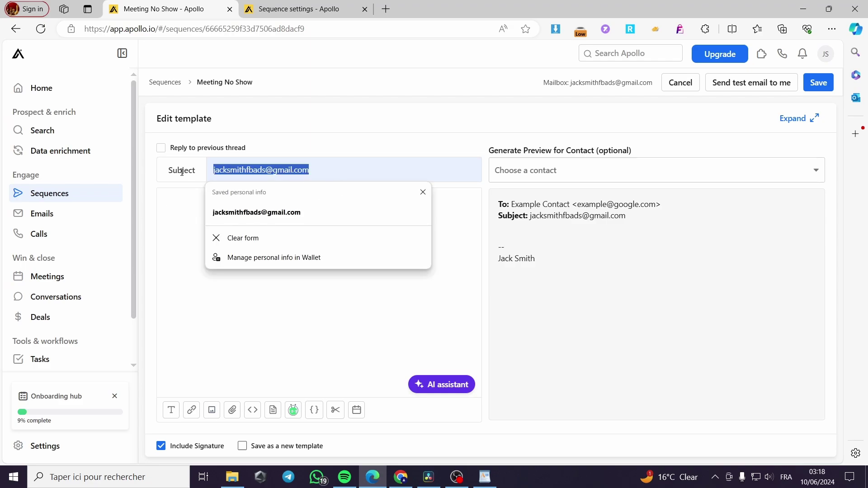
key("BackSpace")
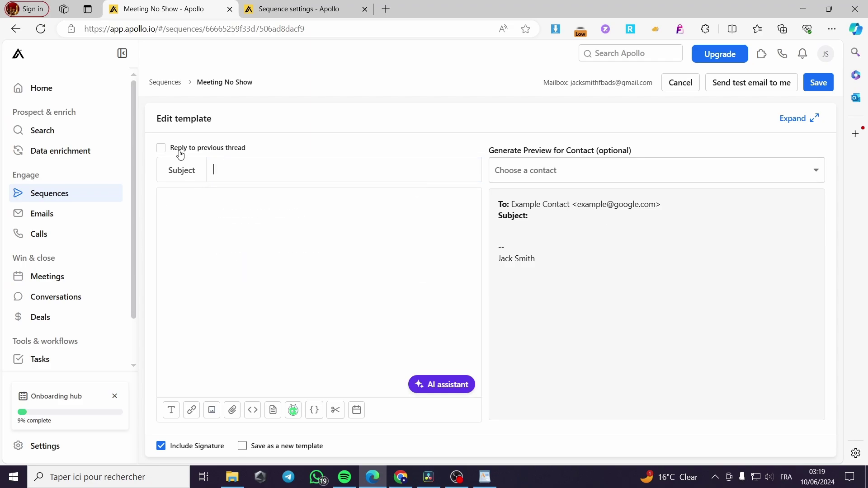
left_click(213, 152)
left_click(181, 153)
left_click(247, 178)
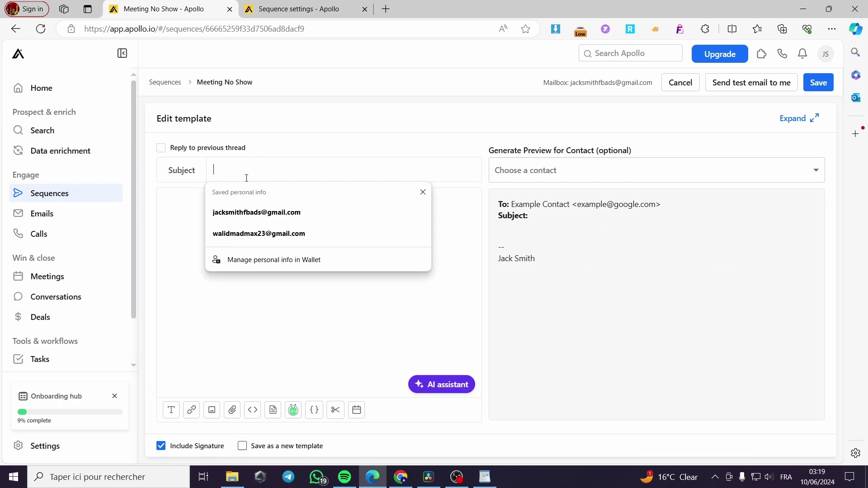
type("Reminder to show up")
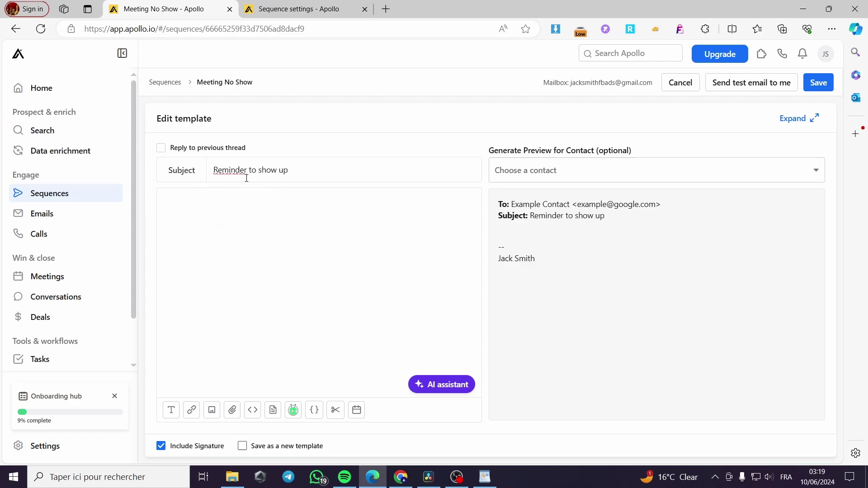
type(" to the meeting")
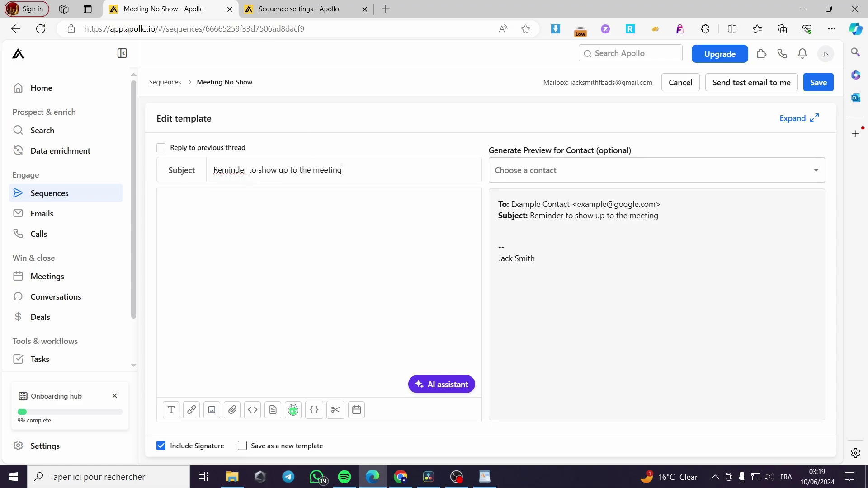
left_click(345, 231)
Type the greeting 'Hello, dear customer' and begin 'I am sending you this email to remind you…'.
type("Hello")
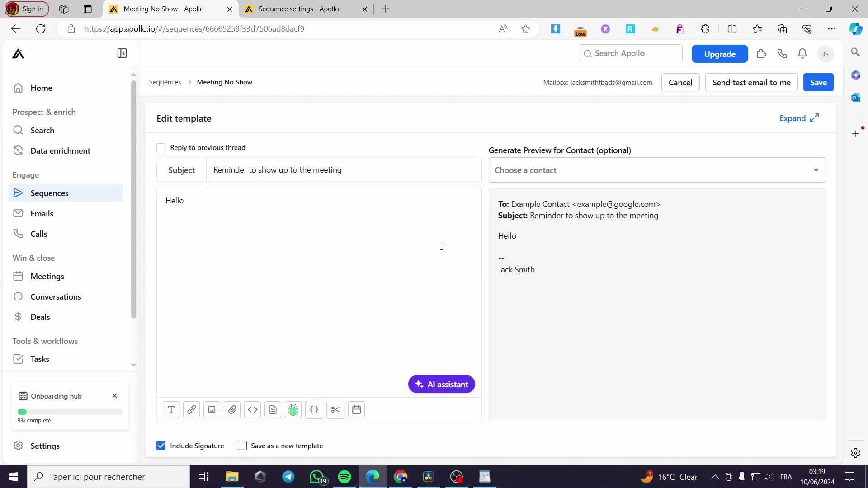
type(", dear customer")
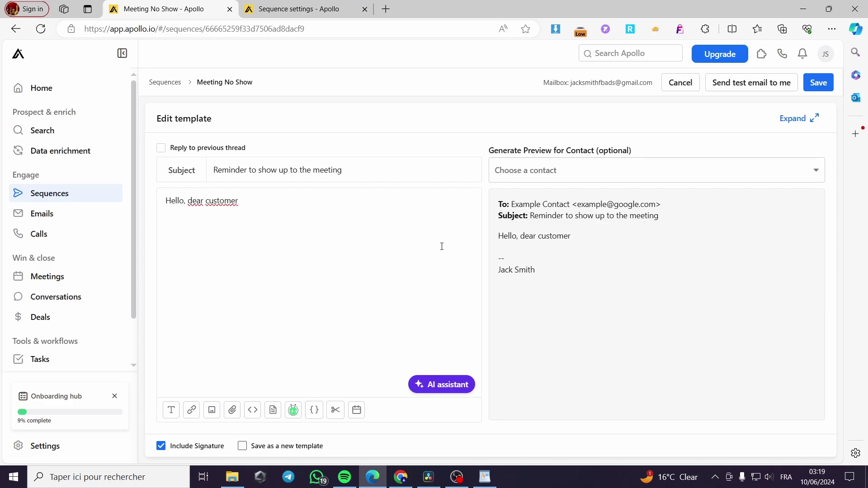
key("Return")
type("I am send")
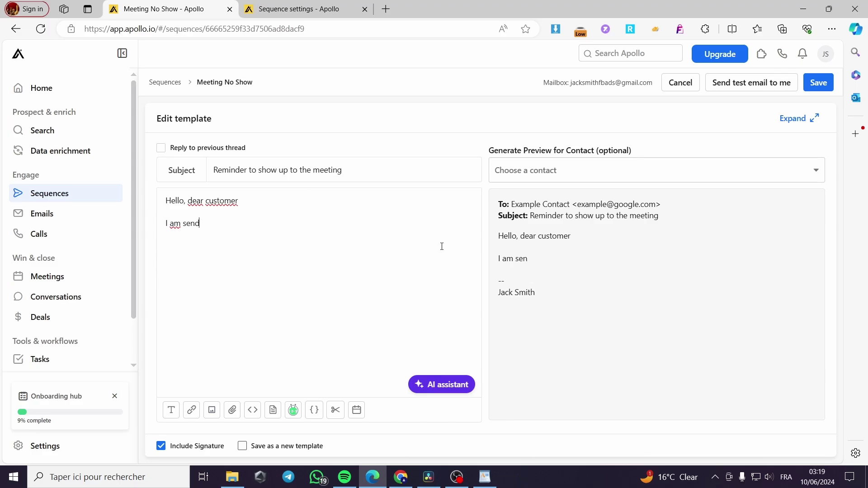
type("ing you this email")
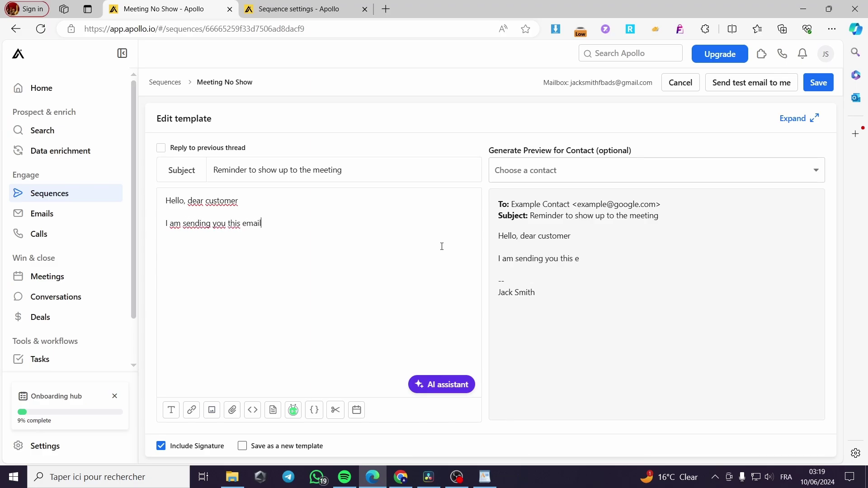
type(" to remind yo")
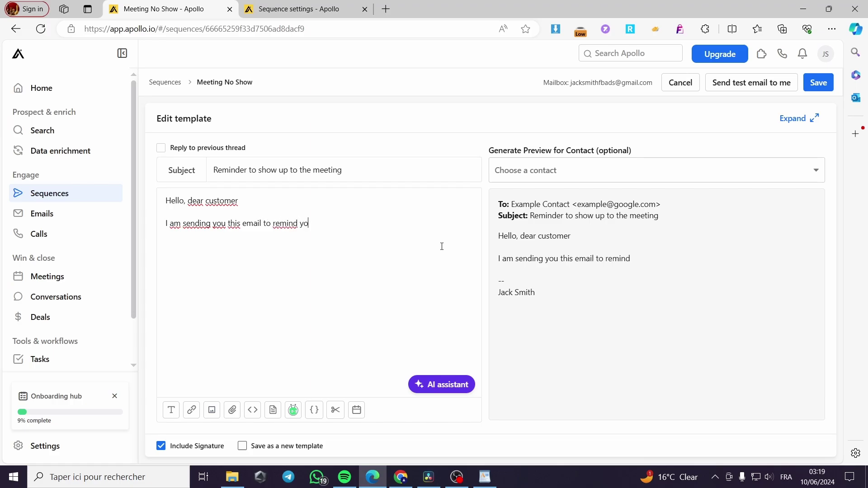
type("u of the meeti")
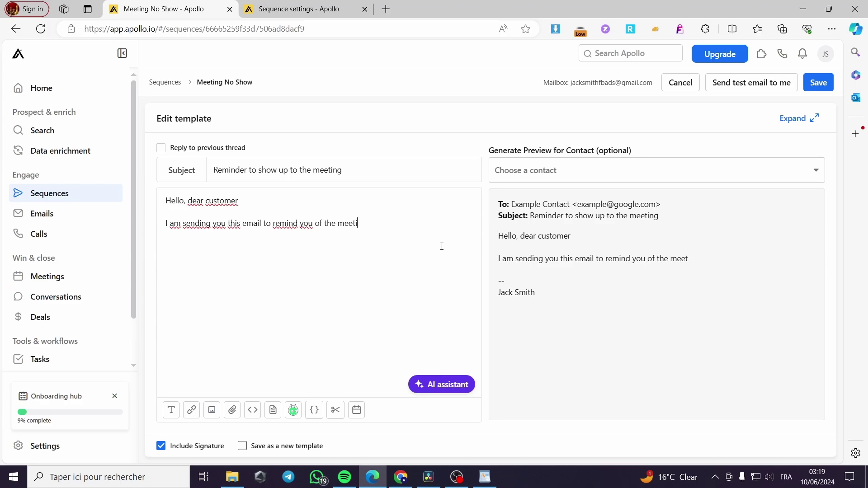
type("ng that we are going ma")
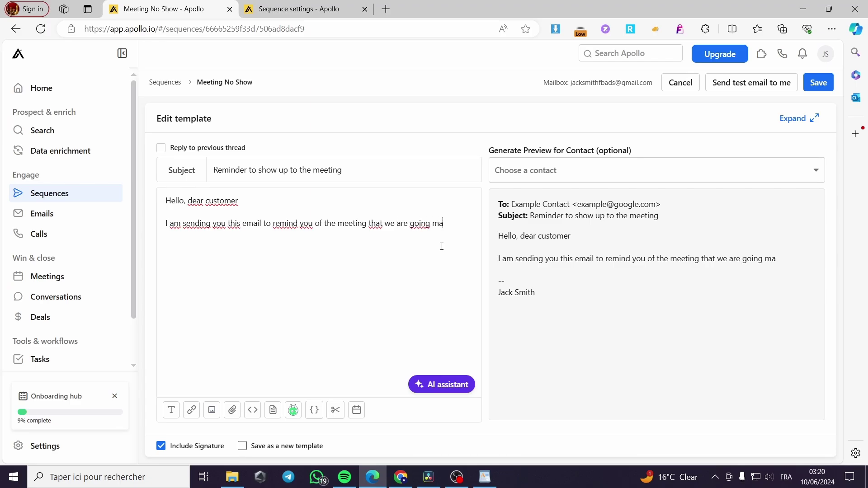
type("ke on zoo")
Finish the sentence with 'Zoom at this link … on this date 06/11/2024 at 6:00 PM'.
key("BackSpace")
key("BackSpace")
type("Zoom at this ")
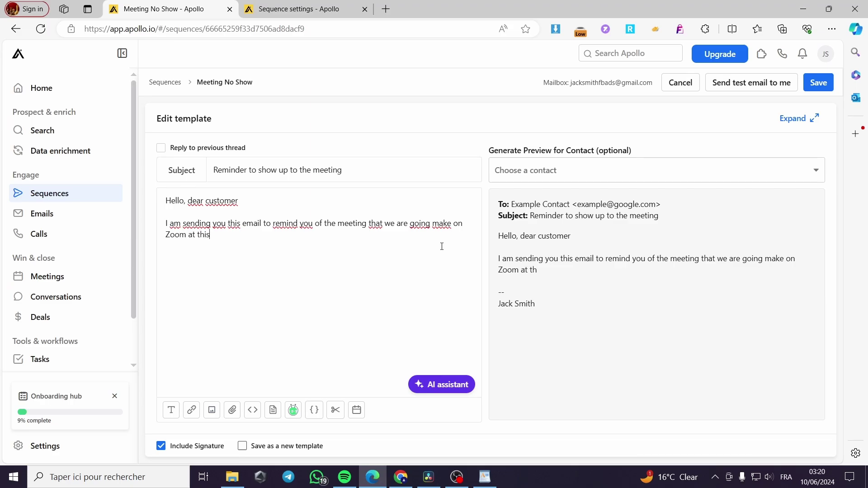
type("link ............................")
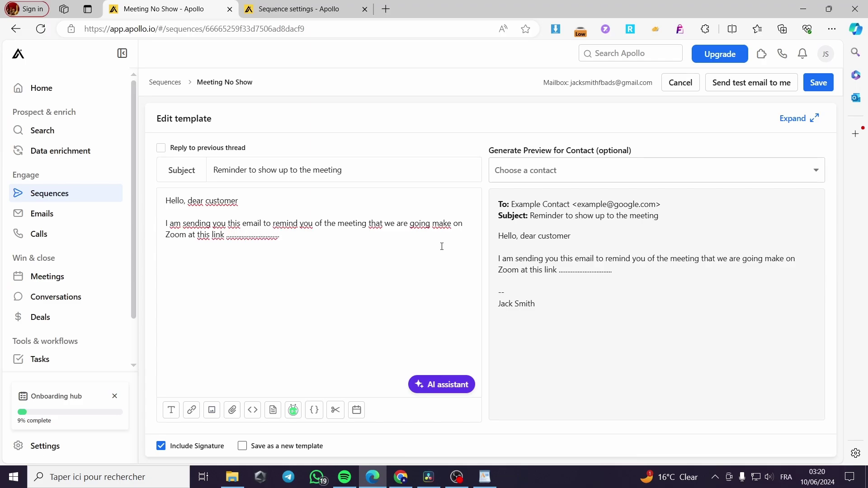
type(" on this date 11/06")
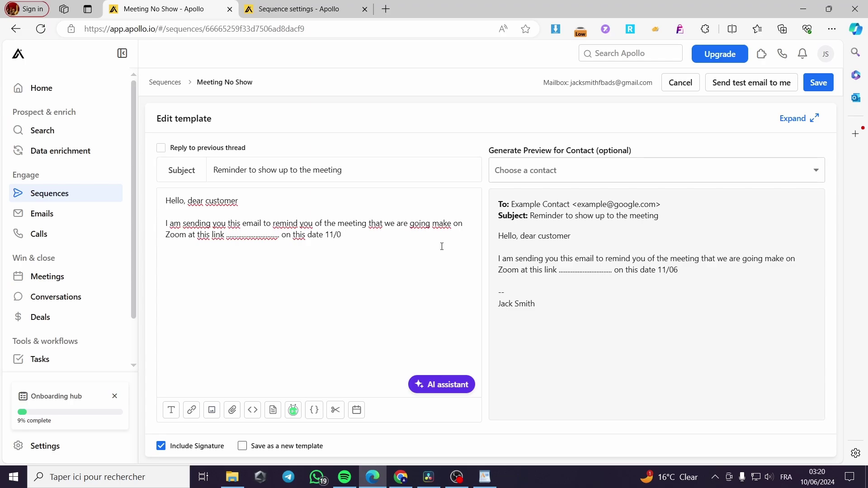
key("BackSpace")
key("BackSpace")
key("BackSpace")
type("06/11/2024 at")
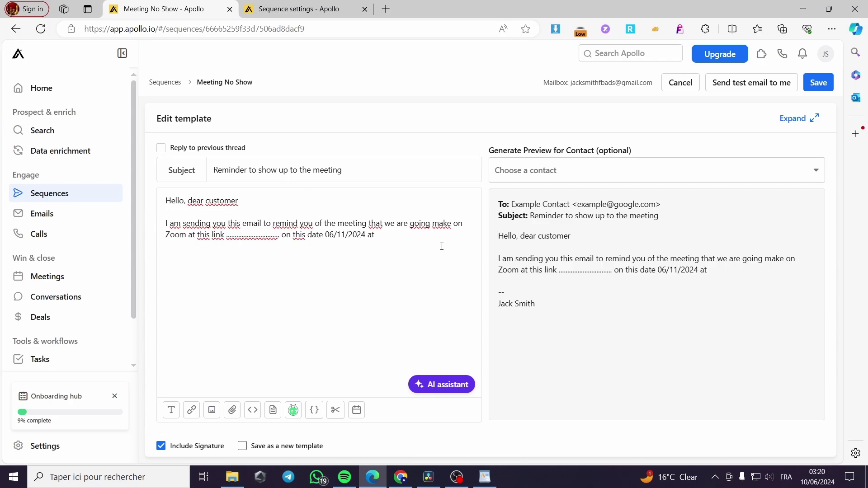
type(" 6:00 PM")
Bold the greeting line 'Hello, dear customer' in the email body.
left_click_drag(166, 203, 261, 201)
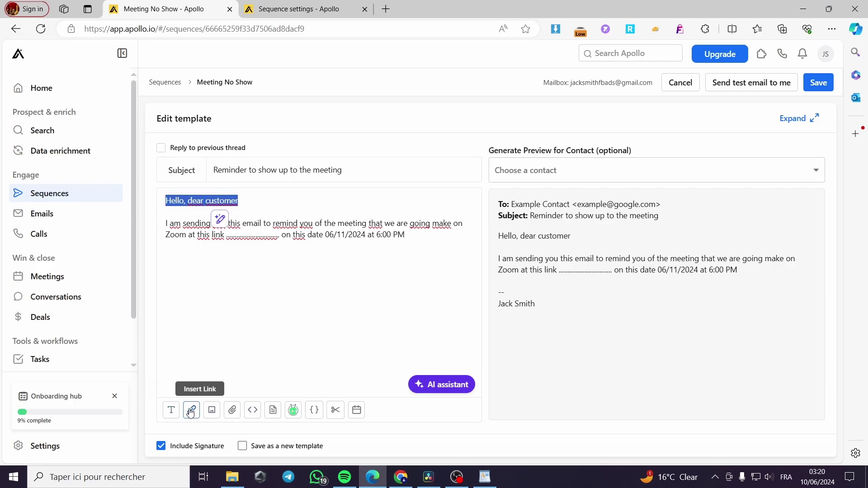
left_click(172, 411)
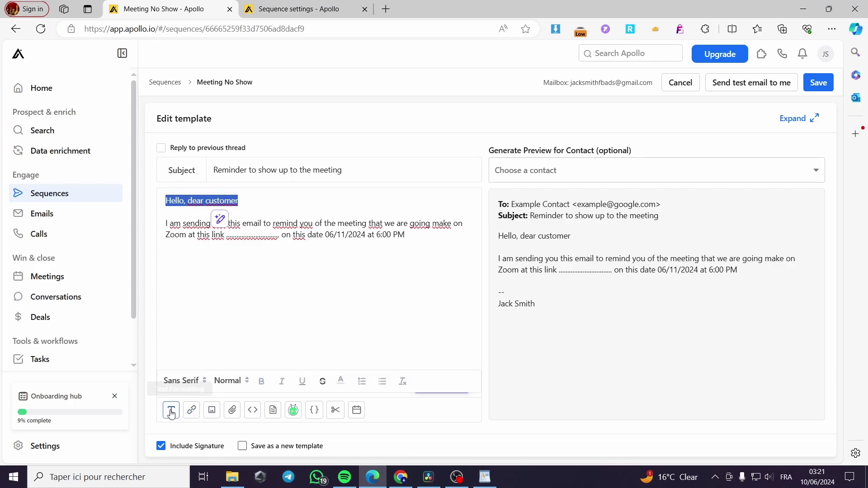
left_click(261, 382)
left_click(229, 295)
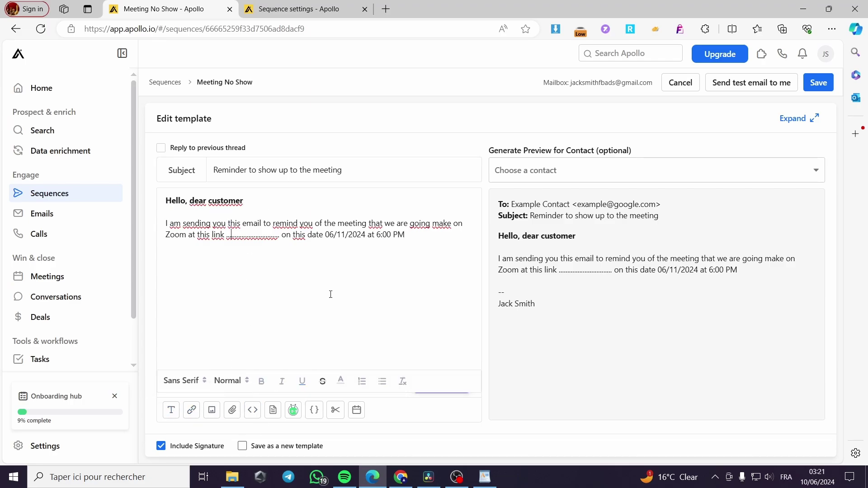